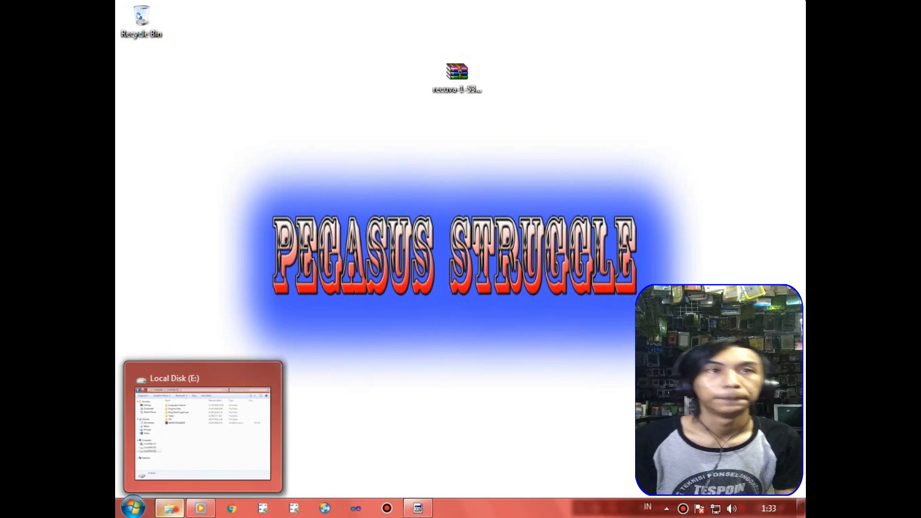
Open Local Disk (E:) in the file explorer, where the MyPROGRAMMER archive is stored.
click(170, 509)
click(261, 291)
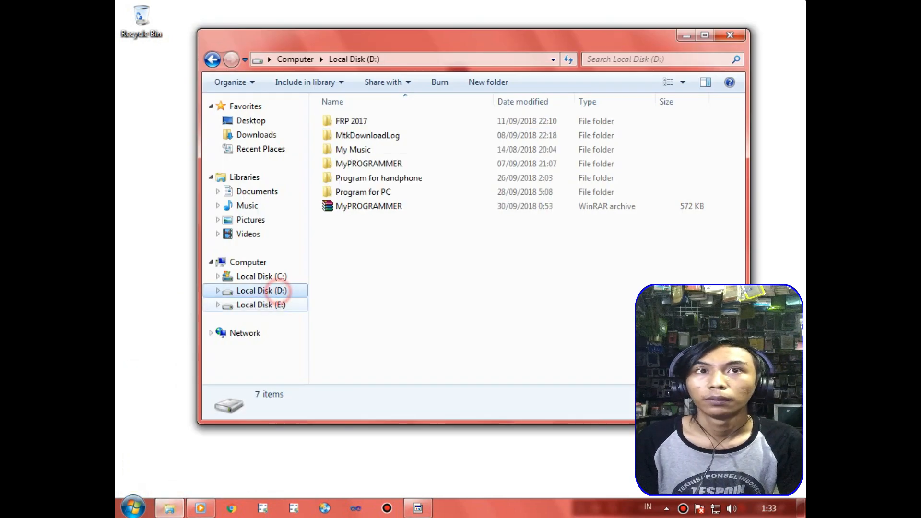
click(261, 304)
right_click(797, 7)
click(692, 57)
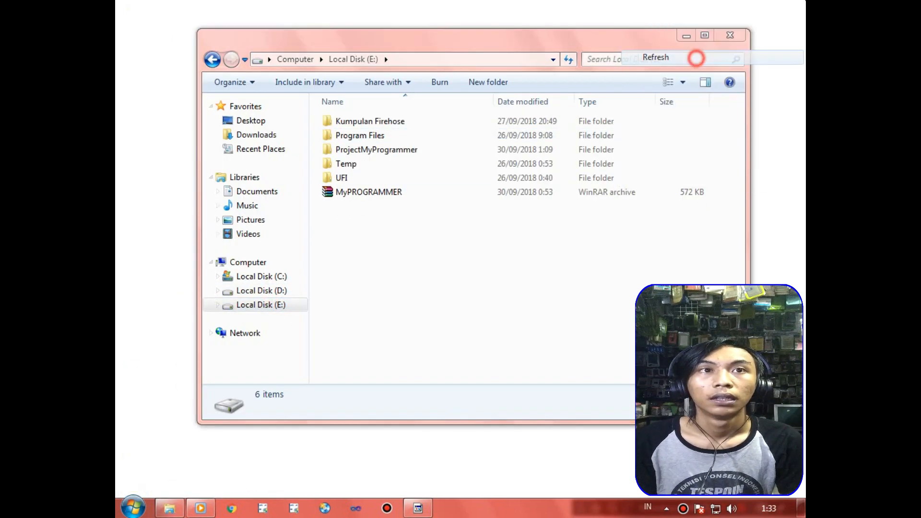
click(405, 191)
click(364, 224)
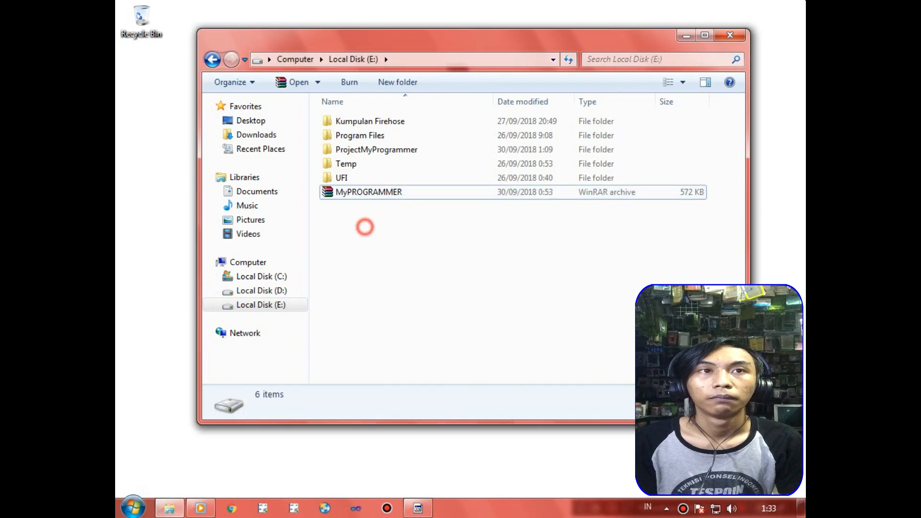
right_click(364, 192)
click(348, 193)
click(358, 222)
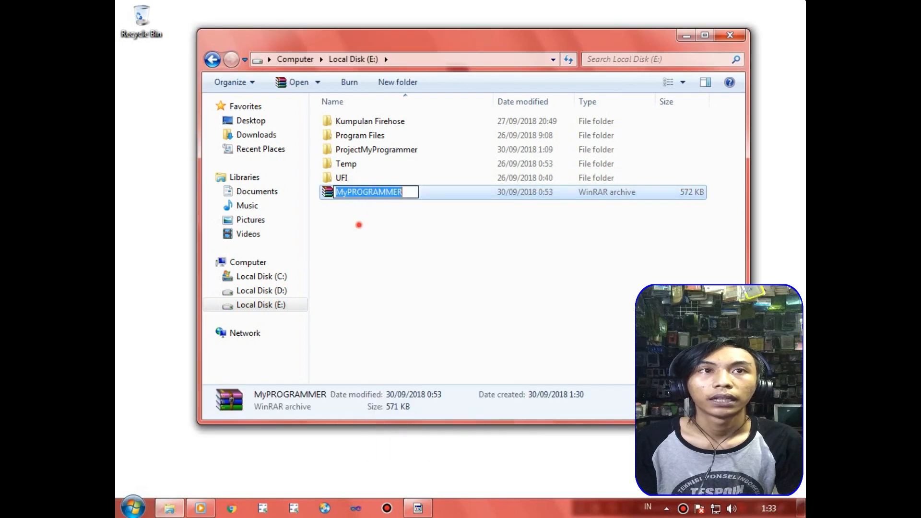
right_click(364, 192)
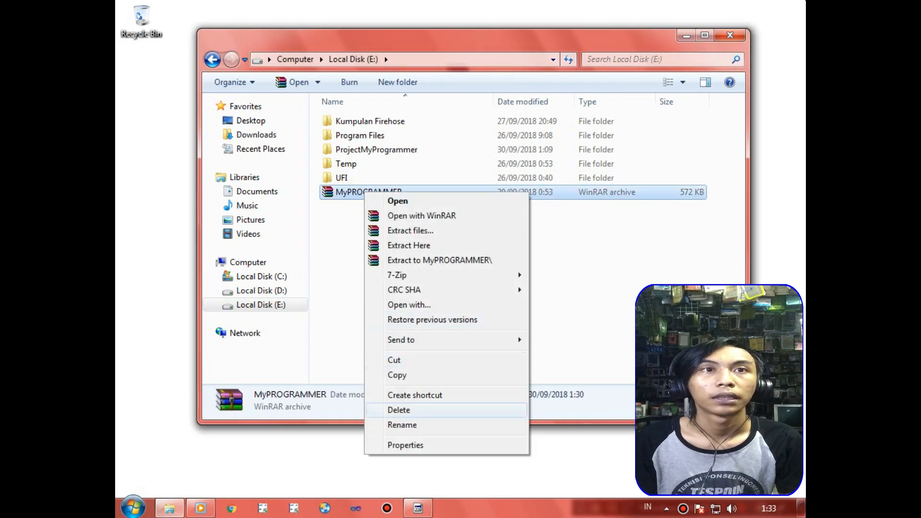
right_click(622, 3)
click(672, 57)
Delete the MyPROGRAMMER archive on Local Disk (E:) to the Recycle Bin and minimize the drive's window.
right_click(382, 192)
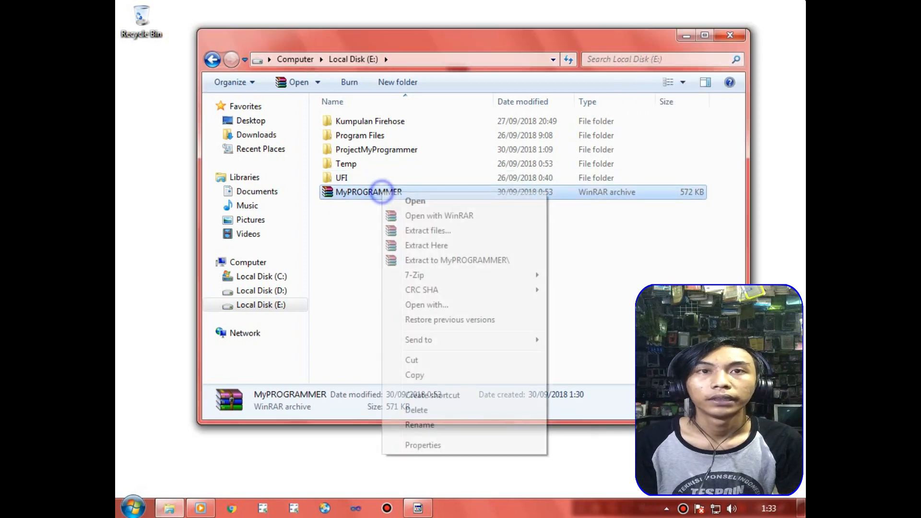
click(417, 408)
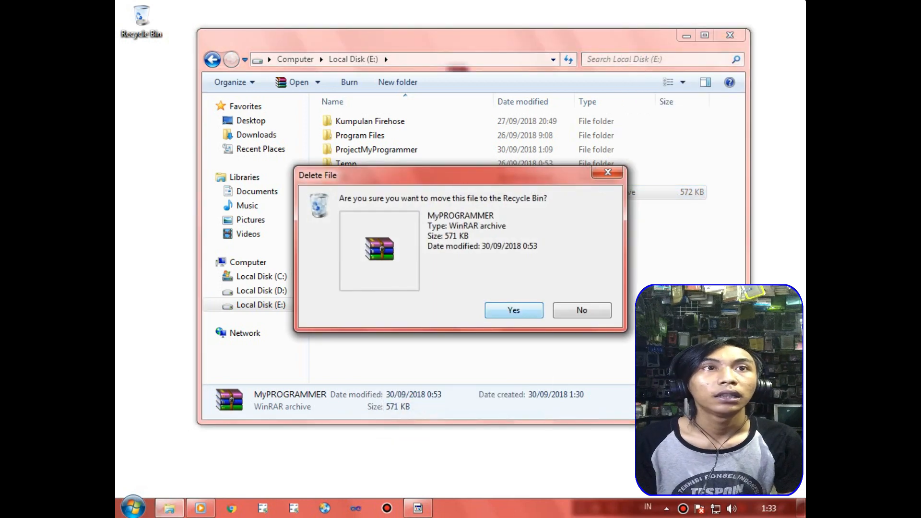
click(530, 309)
click(686, 36)
Open the Recycle Bin and restore the MyPROGRAMMER archive to its original location.
right_click(269, 55)
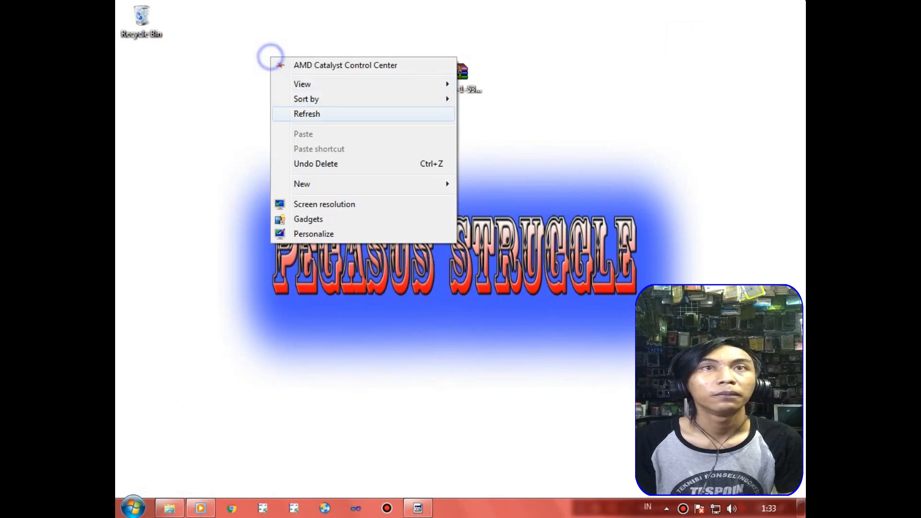
click(312, 113)
click(144, 23)
double_click(144, 23)
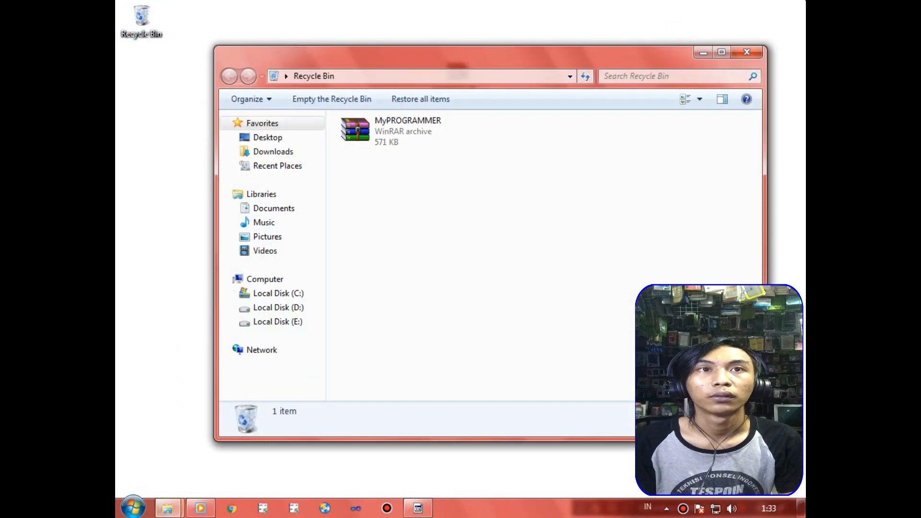
right_click(623, 2)
click(669, 57)
click(408, 131)
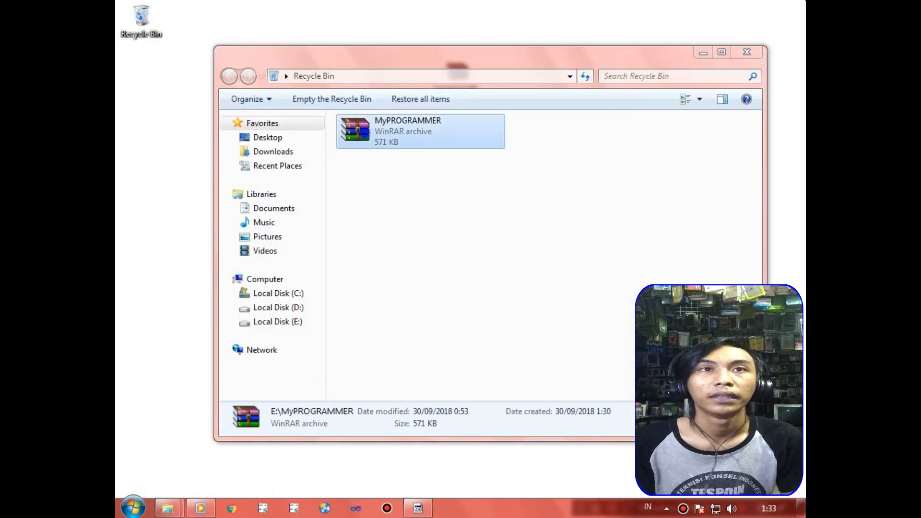
right_click(366, 133)
click(401, 141)
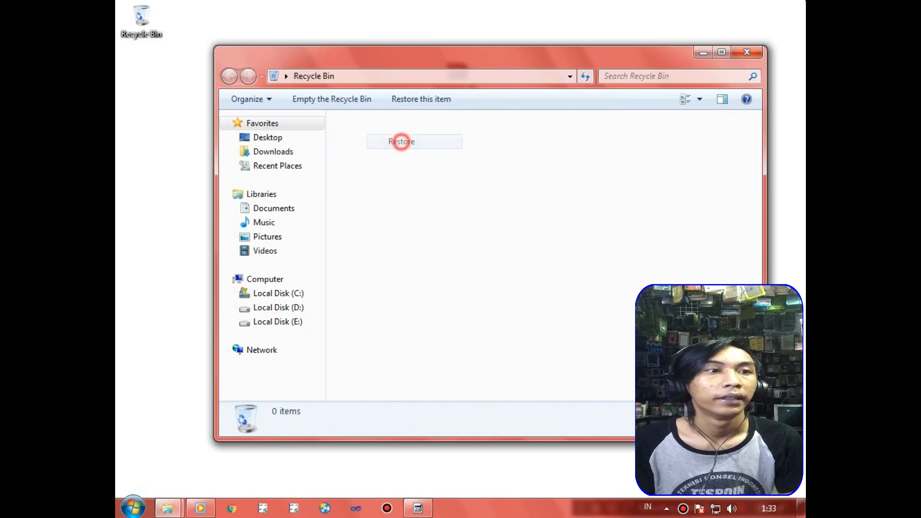
right_click(239, 4)
click(289, 55)
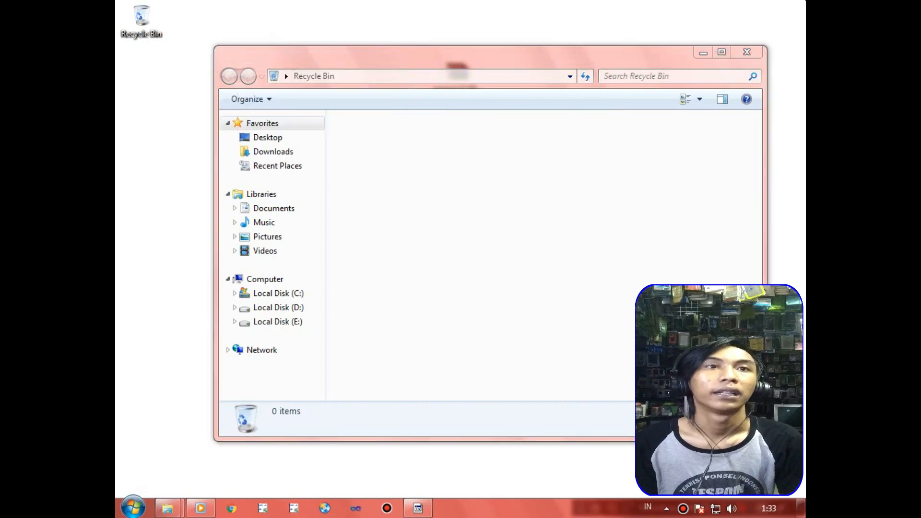
Return to the Local Disk (E:) window, delete the MyPROGRAMMER archive again and close that window.
mouse_move(167, 509)
click(239, 422)
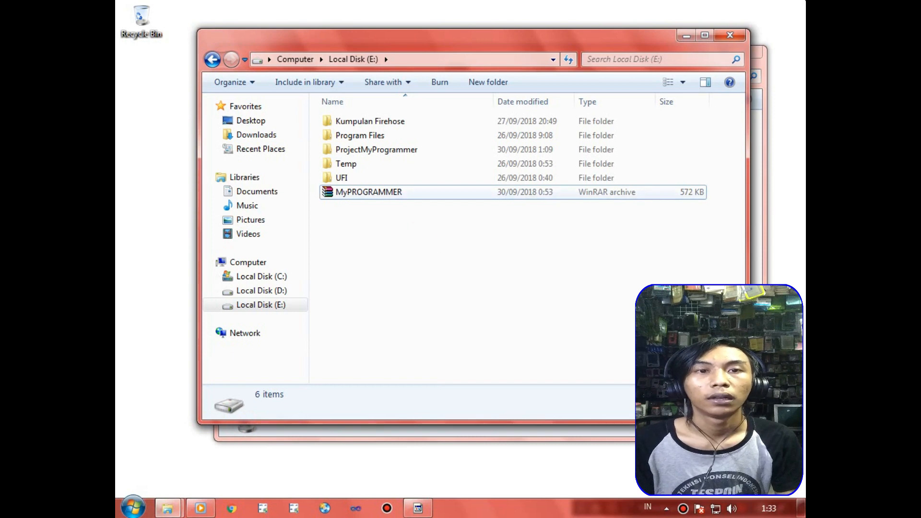
right_click(375, 192)
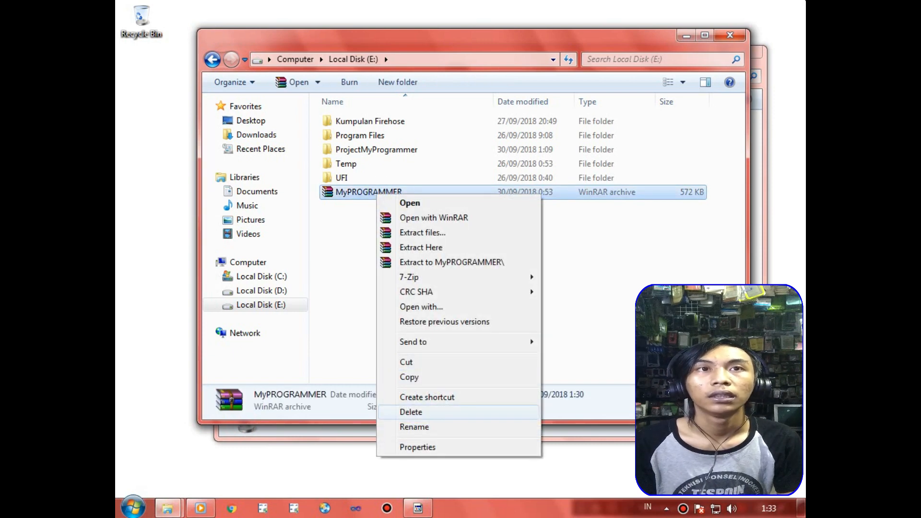
click(412, 412)
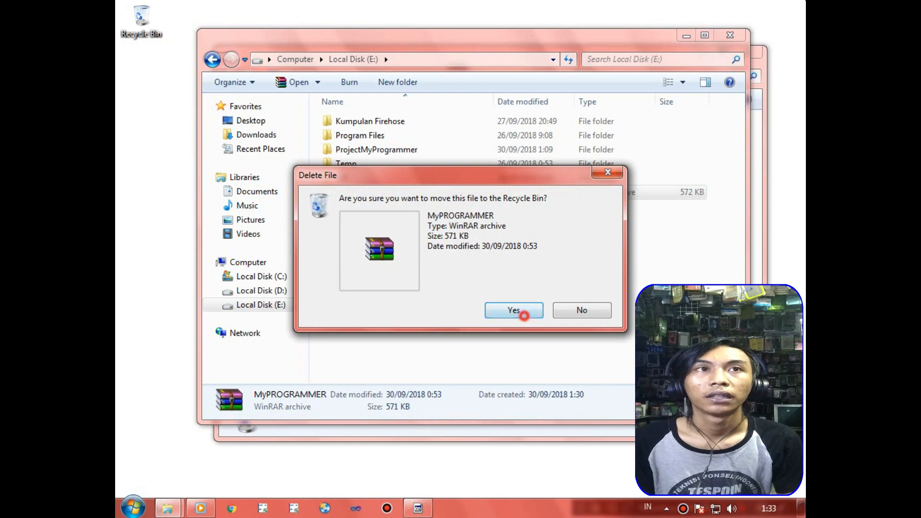
click(524, 316)
click(730, 35)
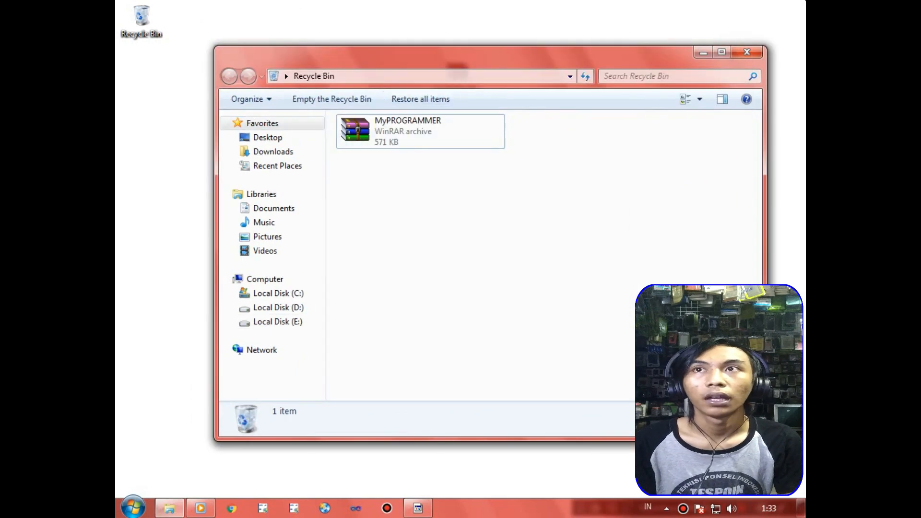
Close the Recycle Bin window and empty the bin to permanently delete the MyPROGRAMMER archive.
right_click(300, 2)
click(337, 57)
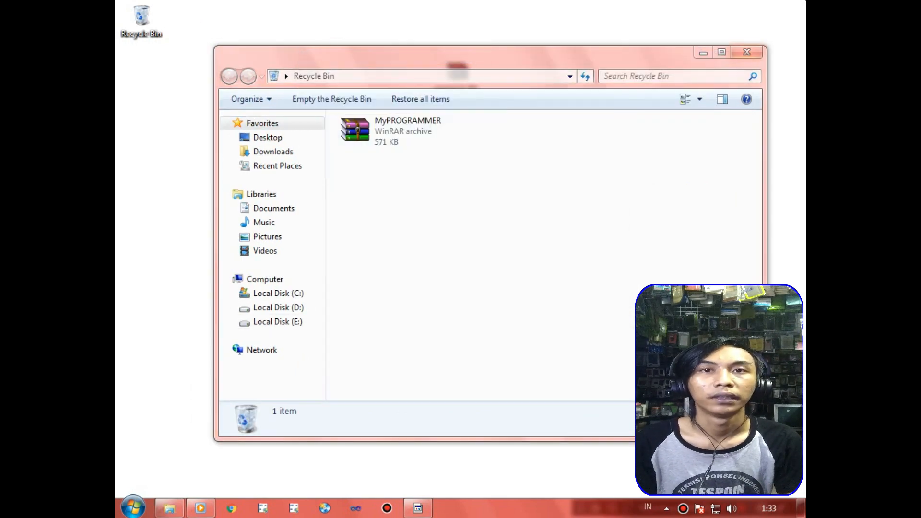
click(748, 52)
right_click(140, 18)
click(182, 37)
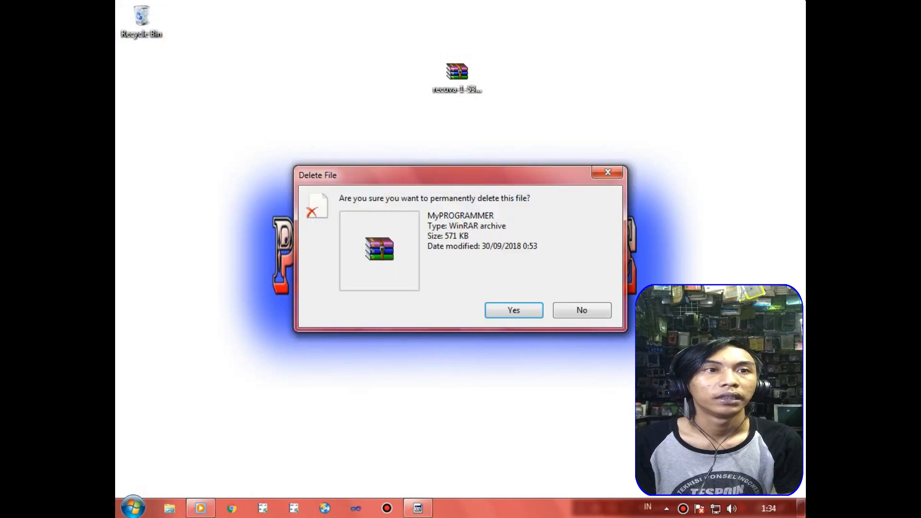
click(521, 309)
Check Local Disk (E:) and the Recycle Bin for the deleted MyPROGRAMMER archive.
click(169, 509)
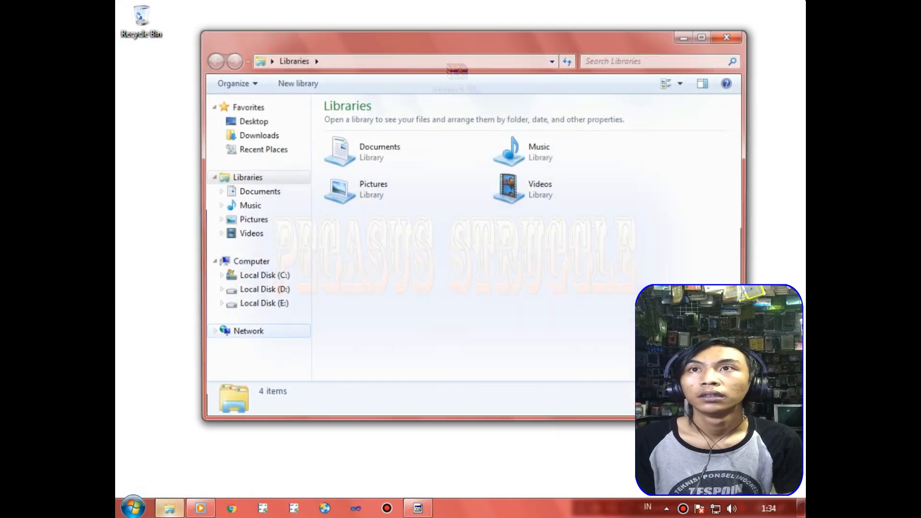
click(261, 305)
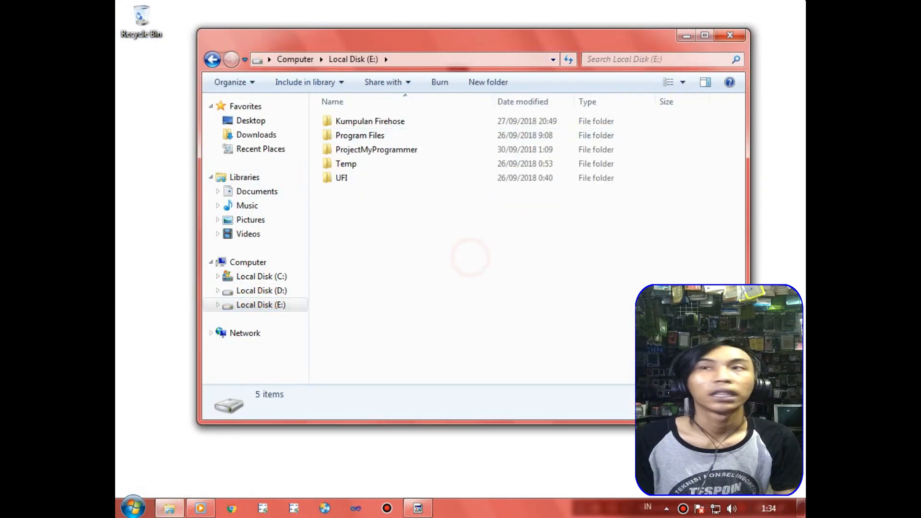
click(688, 36)
double_click(137, 15)
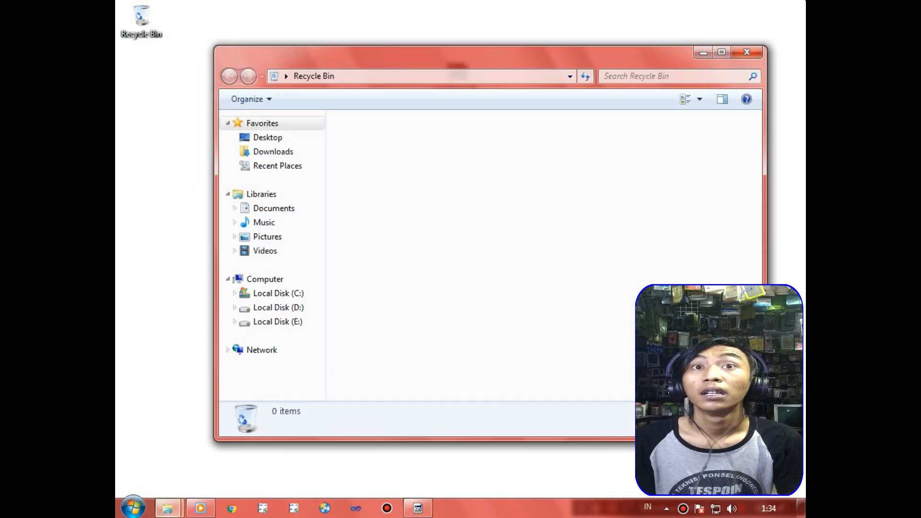
click(703, 52)
right_click(643, 4)
click(718, 56)
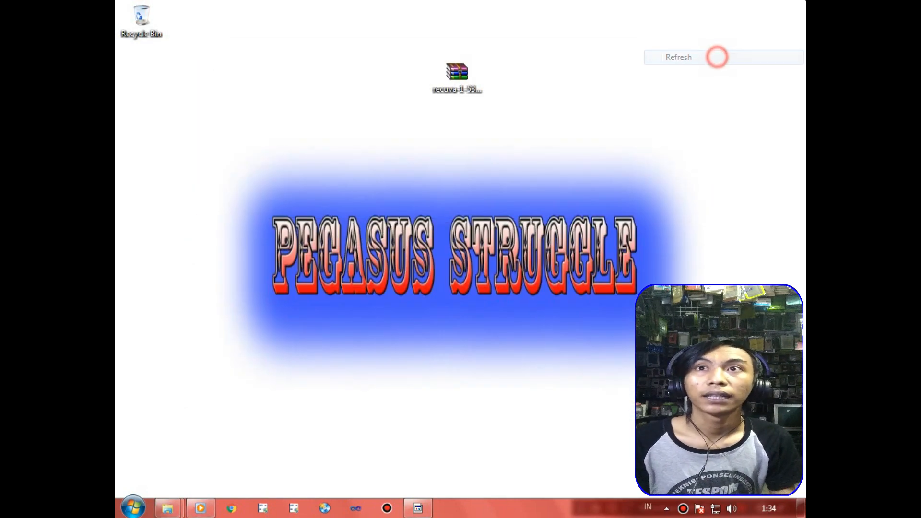
right_click(626, 4)
click(665, 56)
right_click(616, 10)
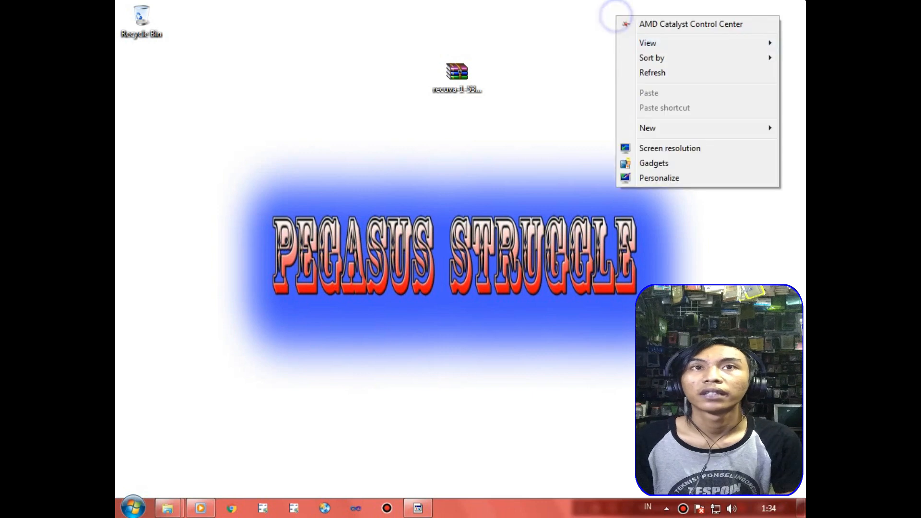
click(664, 73)
right_click(576, 3)
click(619, 57)
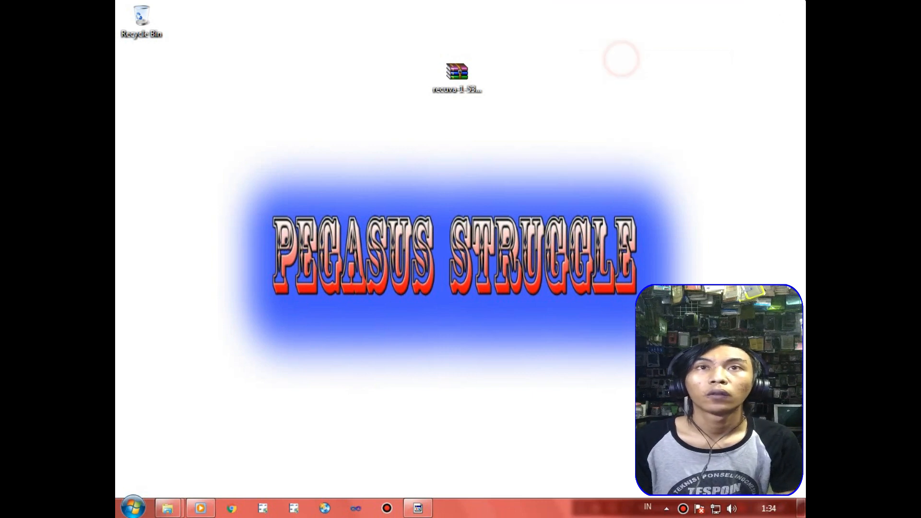
right_click(583, 4)
click(619, 57)
right_click(567, 2)
click(608, 55)
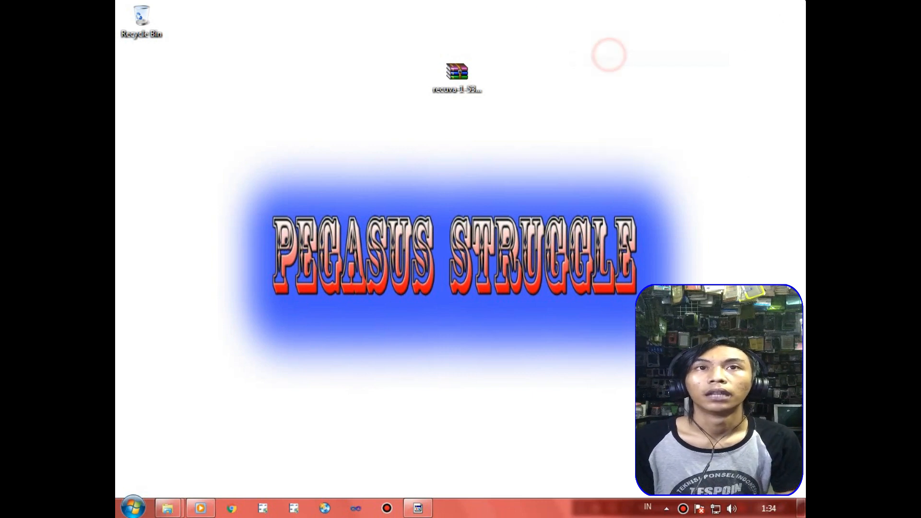
right_click(545, 3)
click(586, 57)
right_click(550, 3)
click(586, 55)
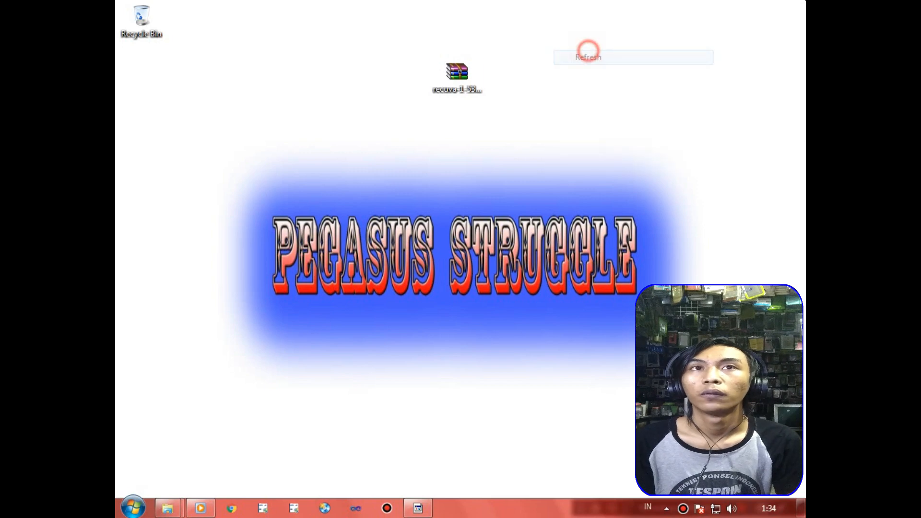
right_click(565, 3)
click(607, 56)
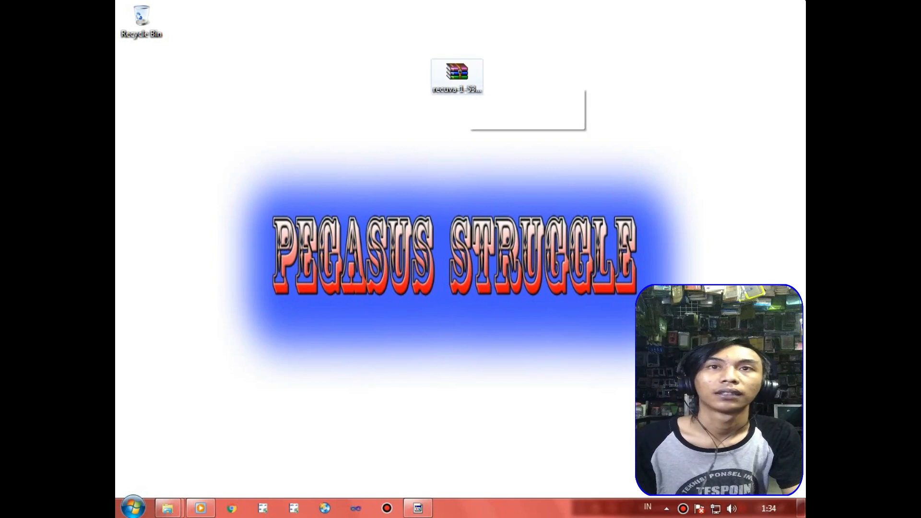
Extract the recuva-1-53-1087 archive on the desktop into its own folder, entering the archive password.
right_click(461, 72)
click(531, 139)
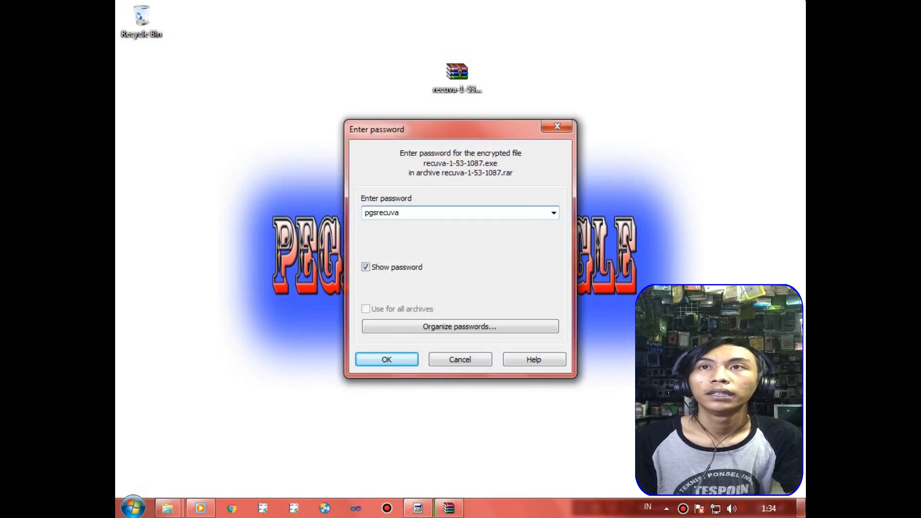
right_click(645, 2)
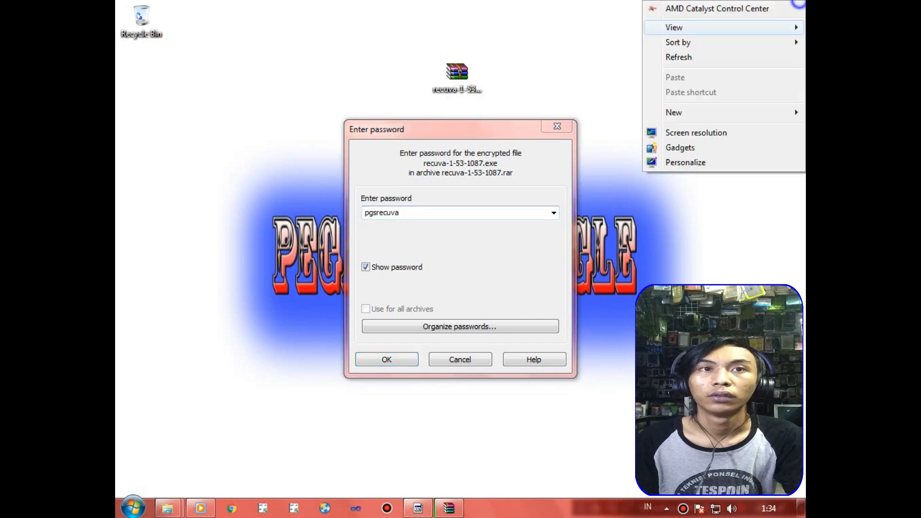
click(677, 58)
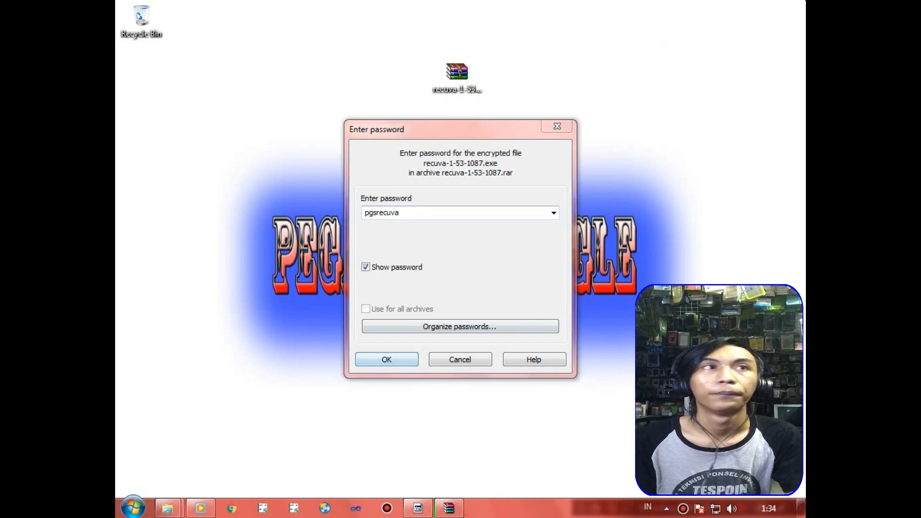
click(422, 212)
click(379, 360)
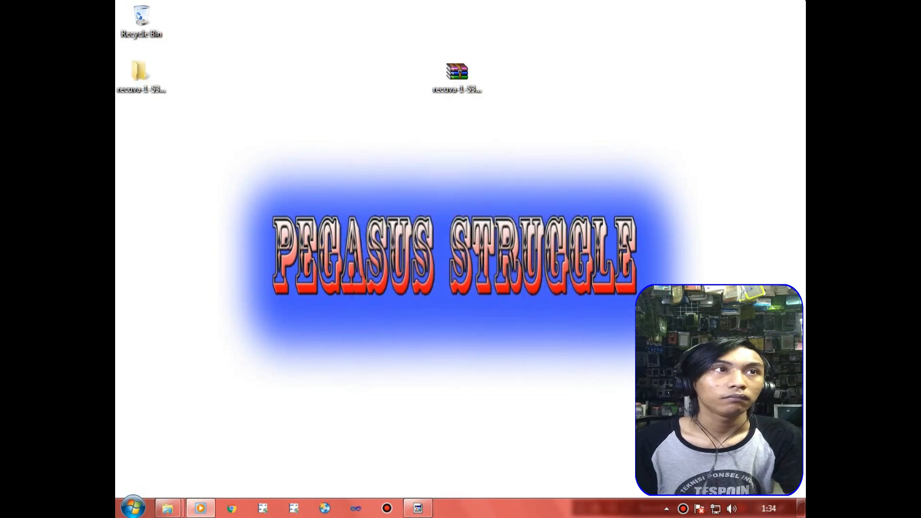
Move the extracted recuva-1-53-1087 folder beside its archive on the desktop and refresh the desktop.
right_click(602, 1)
click(633, 57)
drag(139, 72, 402, 72)
right_click(704, 2)
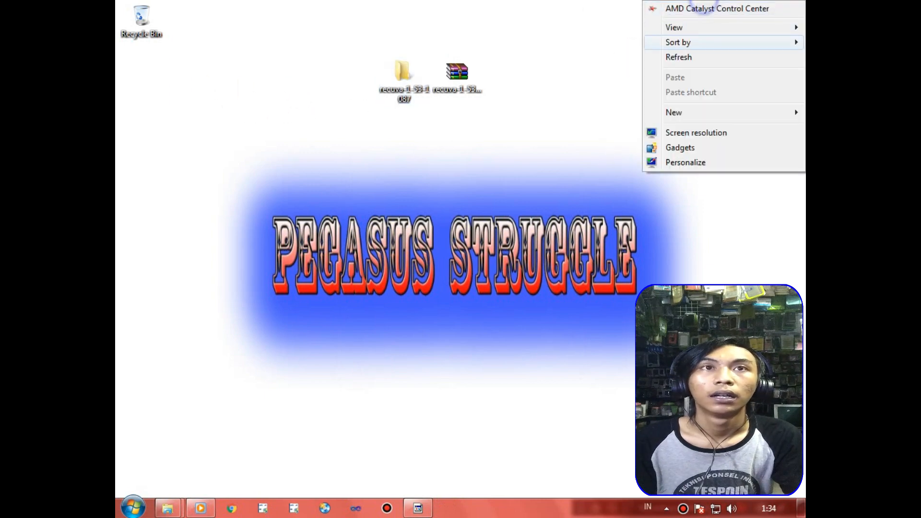
click(691, 56)
right_click(701, 2)
click(689, 58)
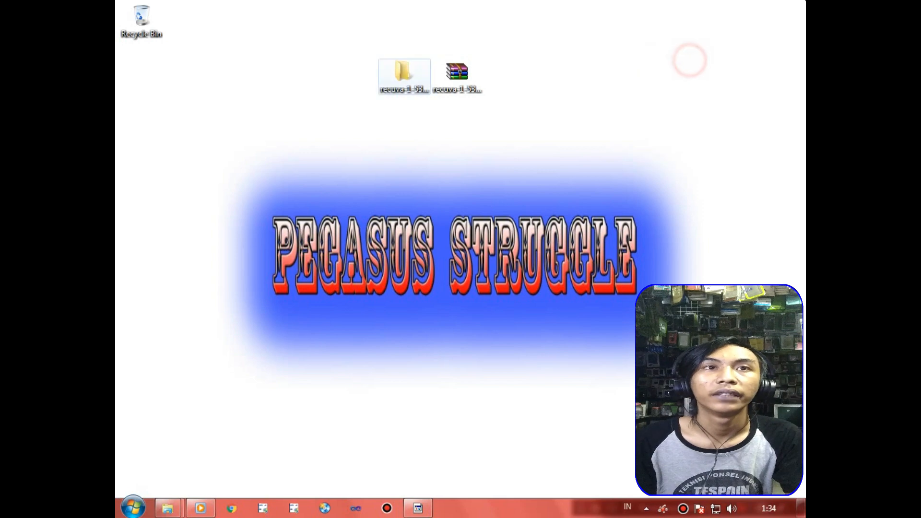
Open the extracted recuva-1-53-1087 folder and launch the recuva-1-53-1087 installer.
double_click(401, 73)
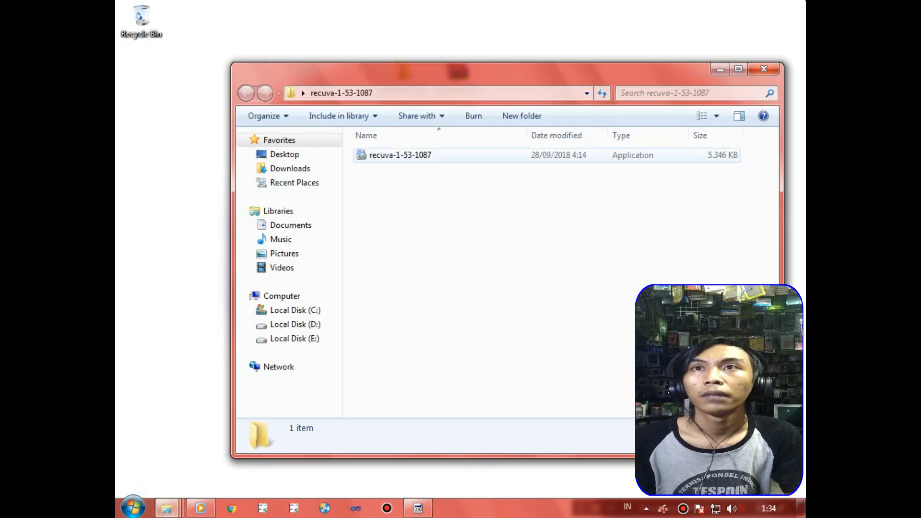
double_click(401, 154)
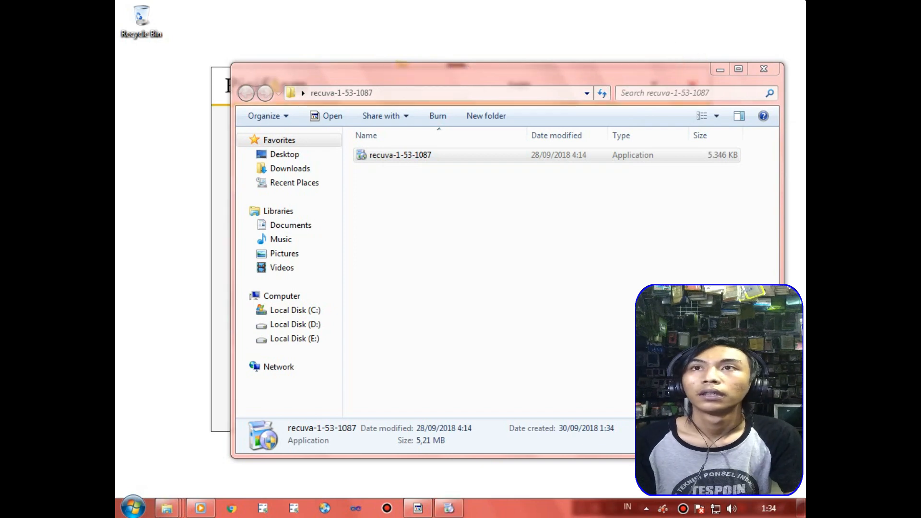
Install Recuva v1.53 with the default setup options, refreshing the desktop during the installation.
drag(720, 77, 563, 97)
click(628, 71)
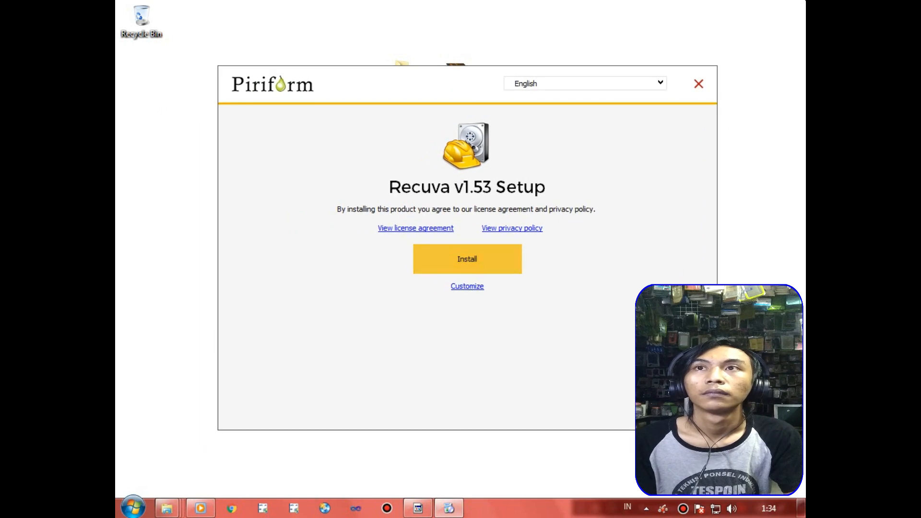
key(Return)
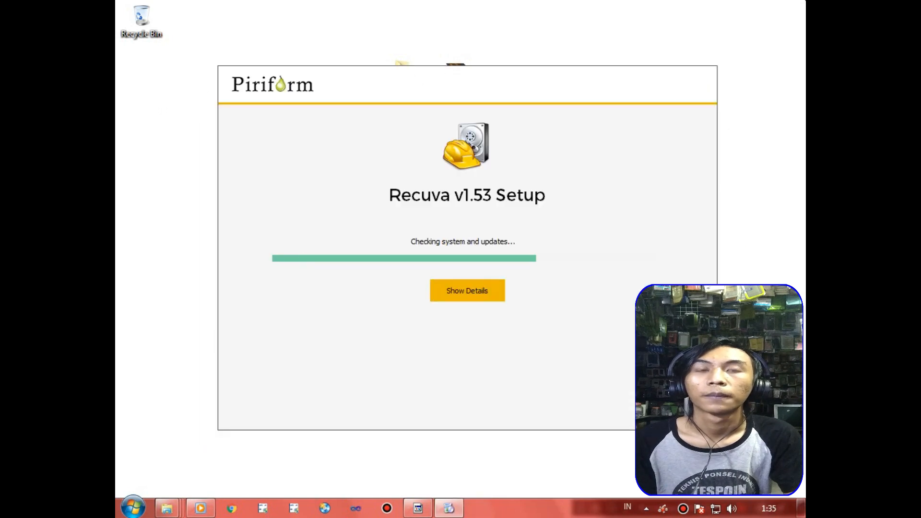
right_click(547, 1)
click(590, 53)
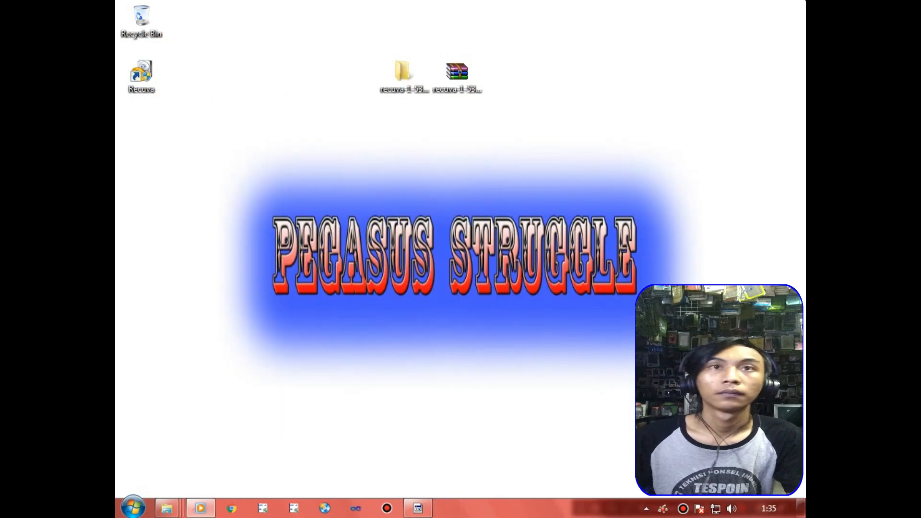
Run Recuva from the completed setup and refresh the desktop while its wizard loads.
right_click(548, 14)
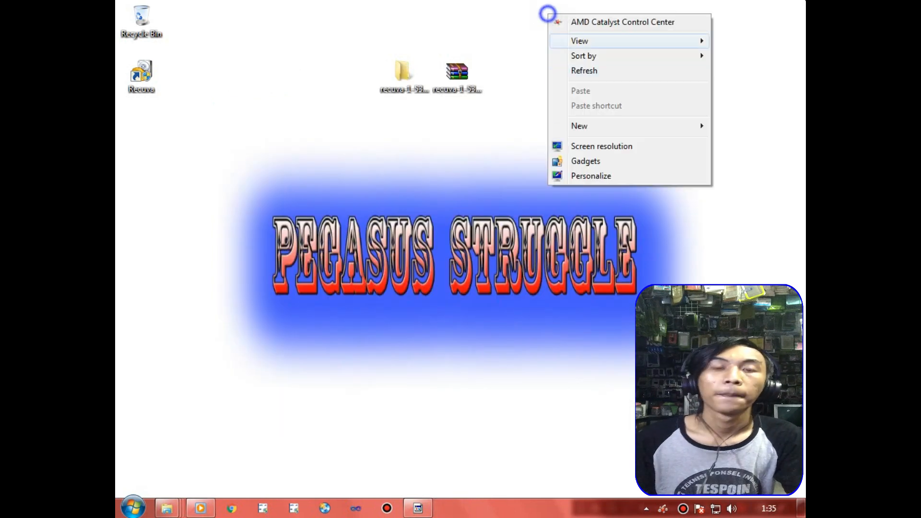
click(603, 72)
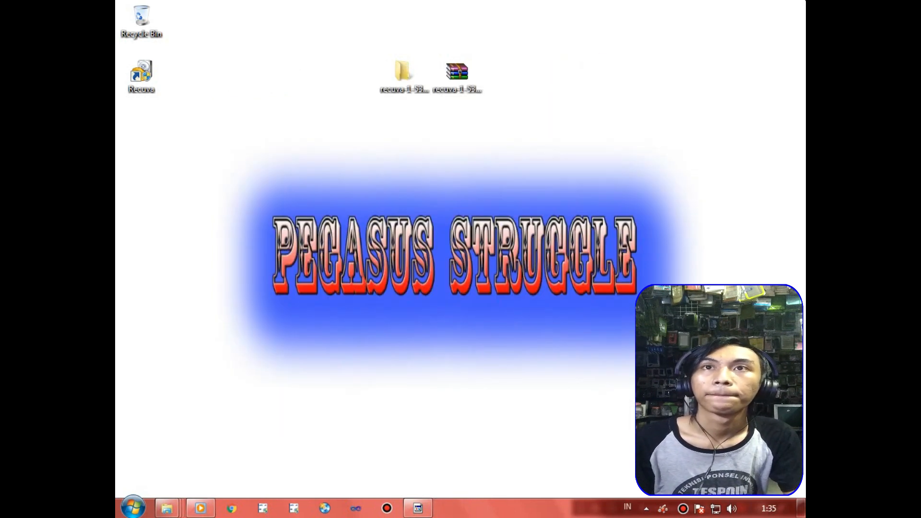
right_click(562, 2)
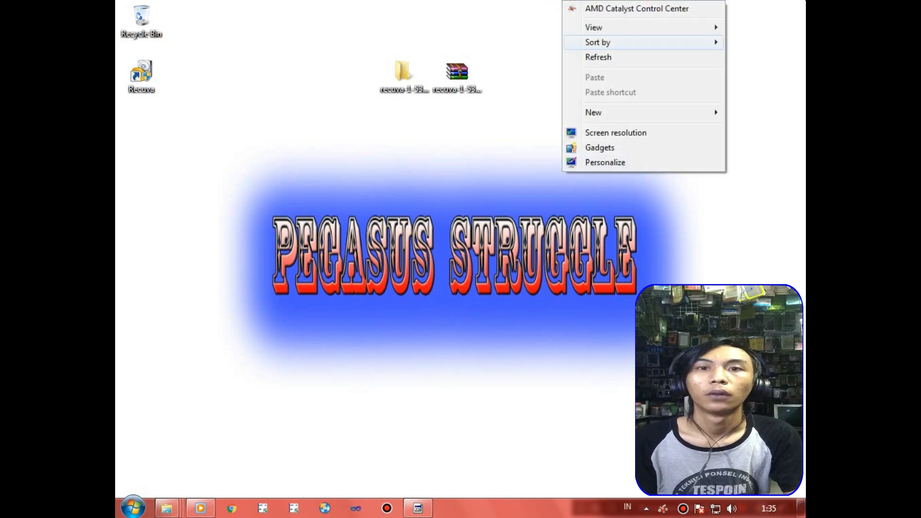
click(610, 55)
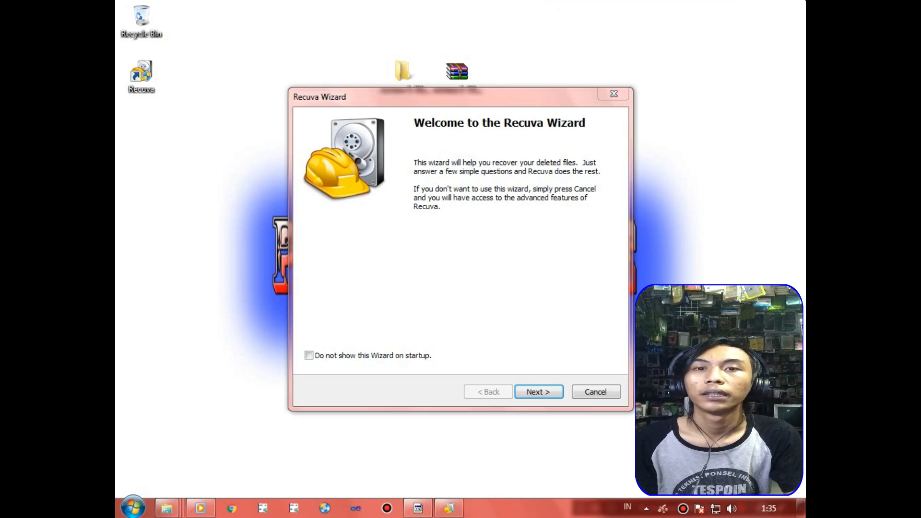
right_click(742, 1)
click(701, 56)
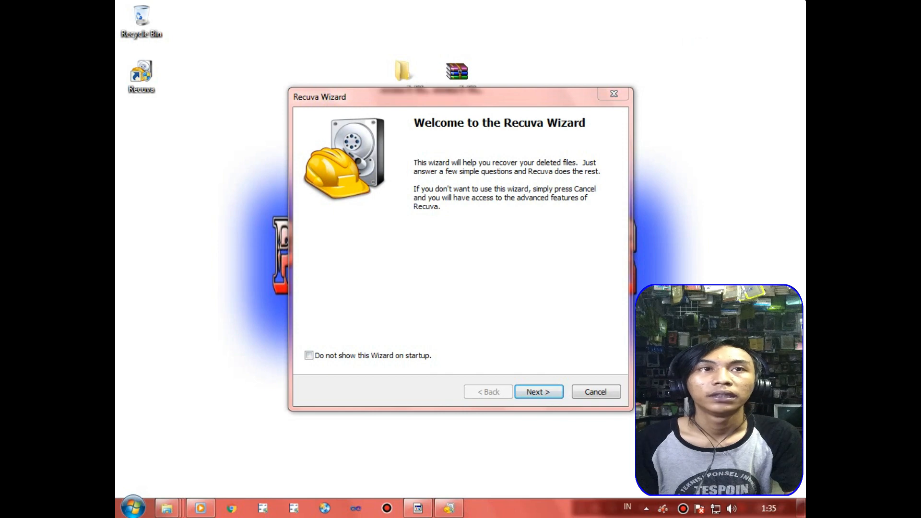
Proceed through the Recuva Wizard's welcome page and accept All Files as the file type to recover.
click(539, 392)
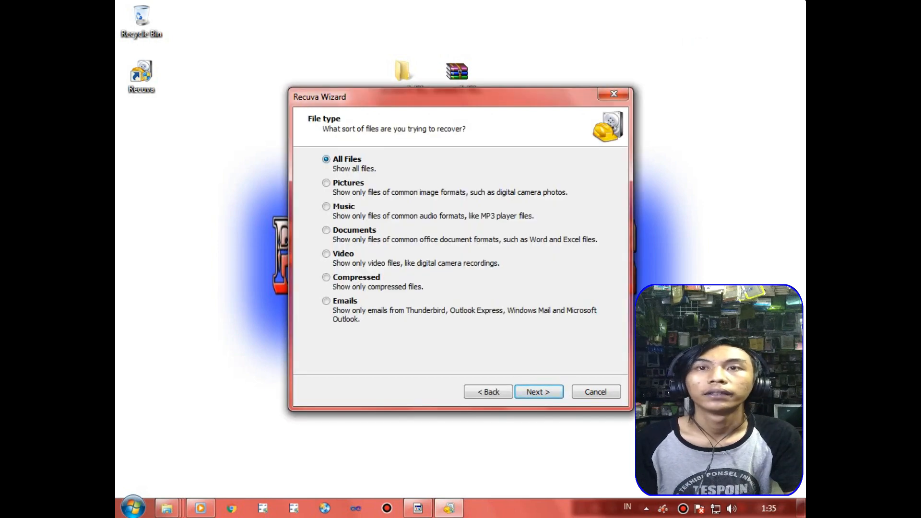
click(790, 13)
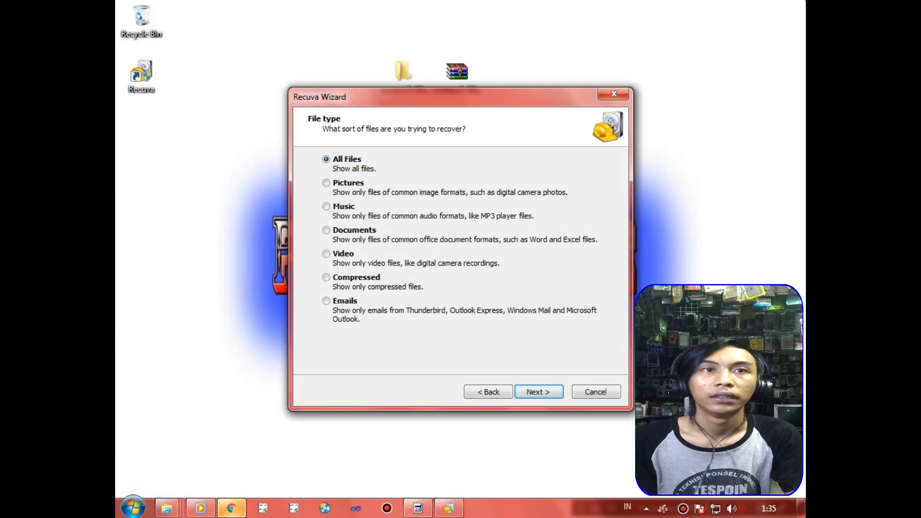
click(538, 392)
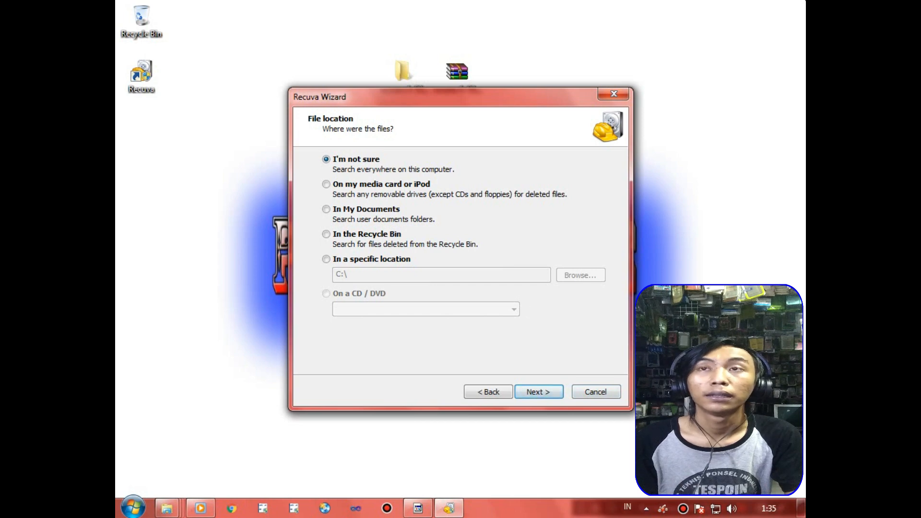
right_click(763, 15)
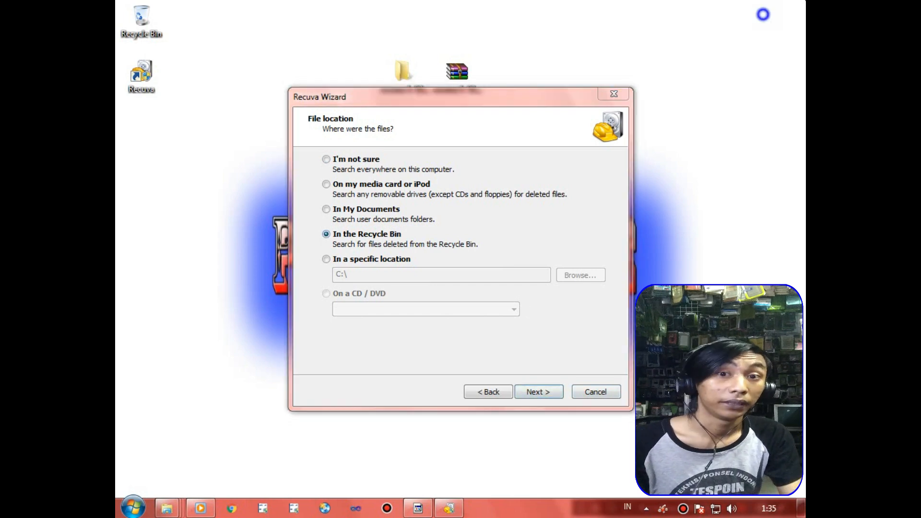
click(694, 71)
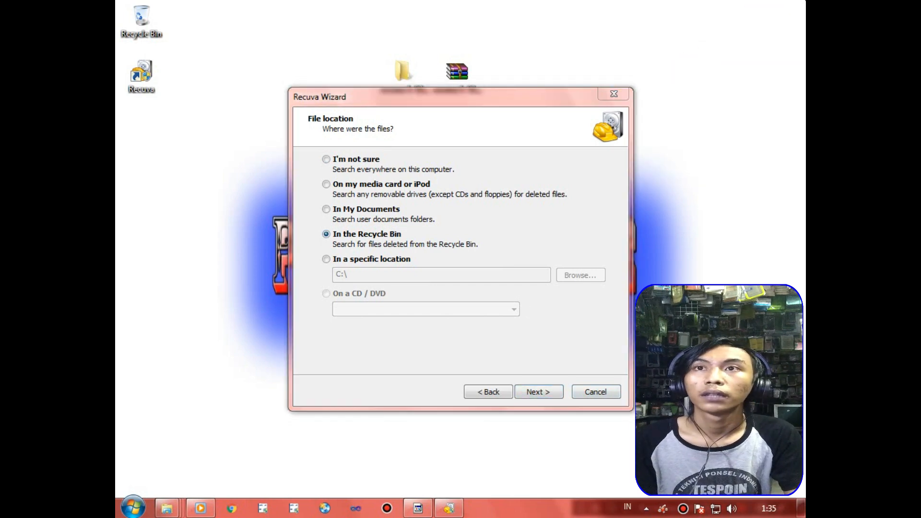
right_click(693, 48)
click(703, 101)
right_click(706, 67)
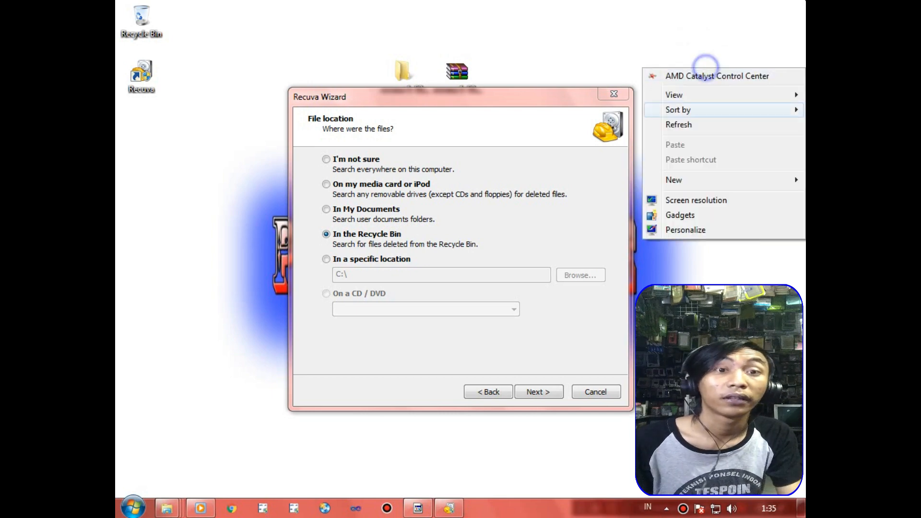
click(712, 124)
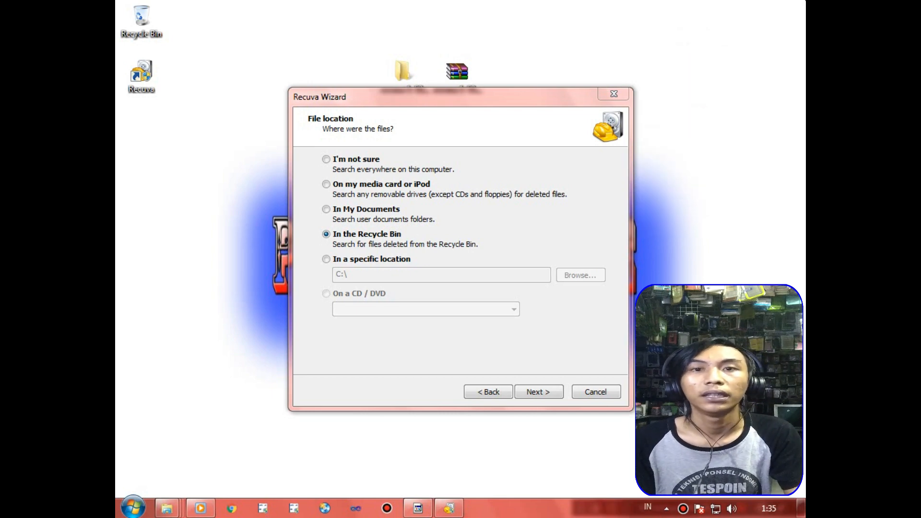
Set the file location to In the Recycle Bin and start the search without Deep Scan.
click(327, 234)
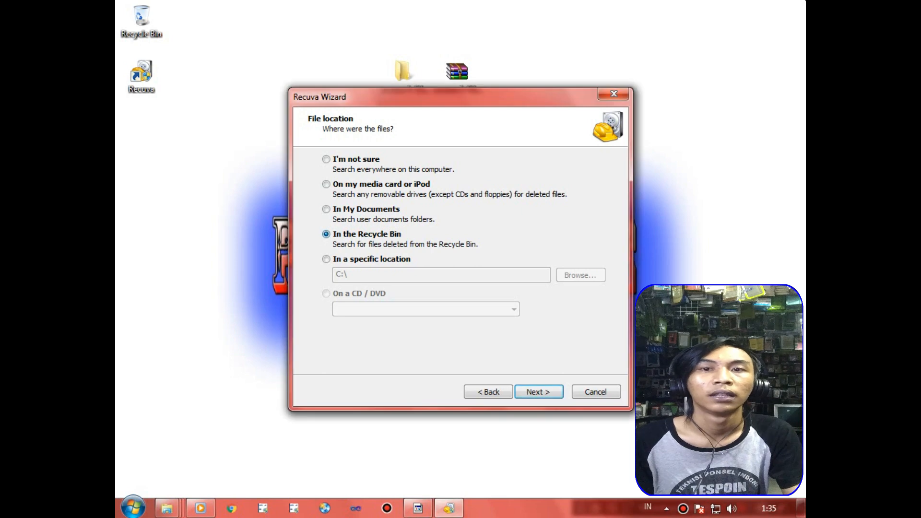
key(Return)
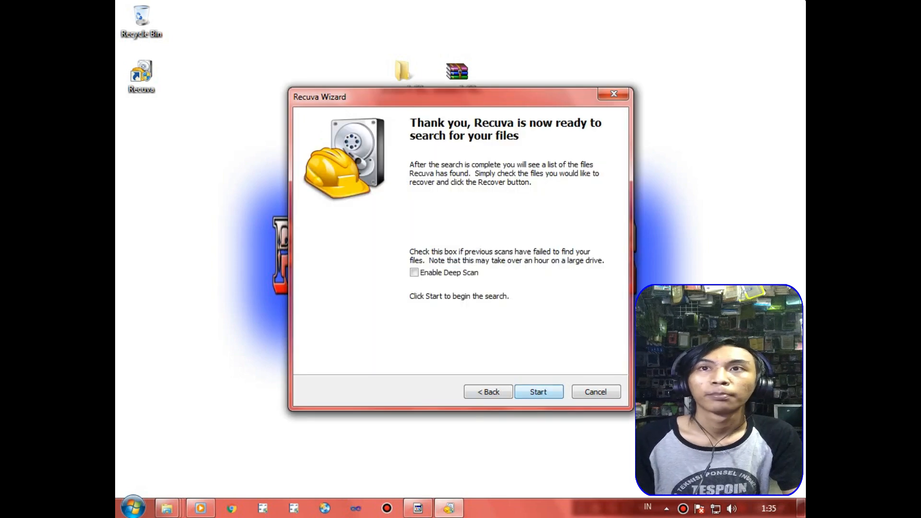
key(Return)
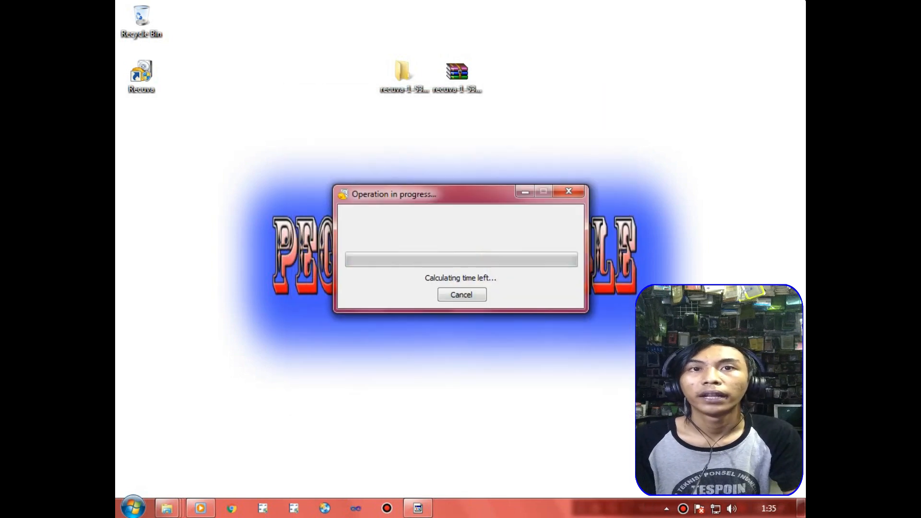
right_click(632, 70)
click(670, 123)
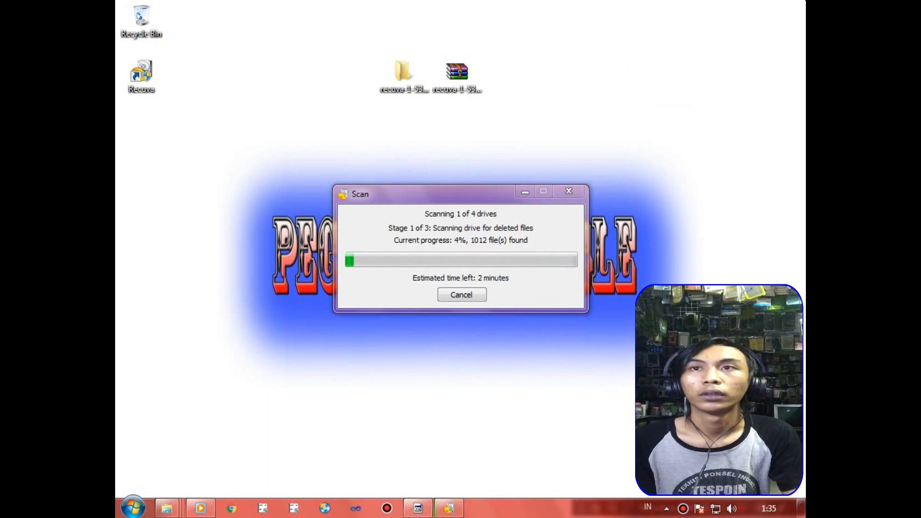
right_click(648, 117)
click(692, 173)
right_click(648, 116)
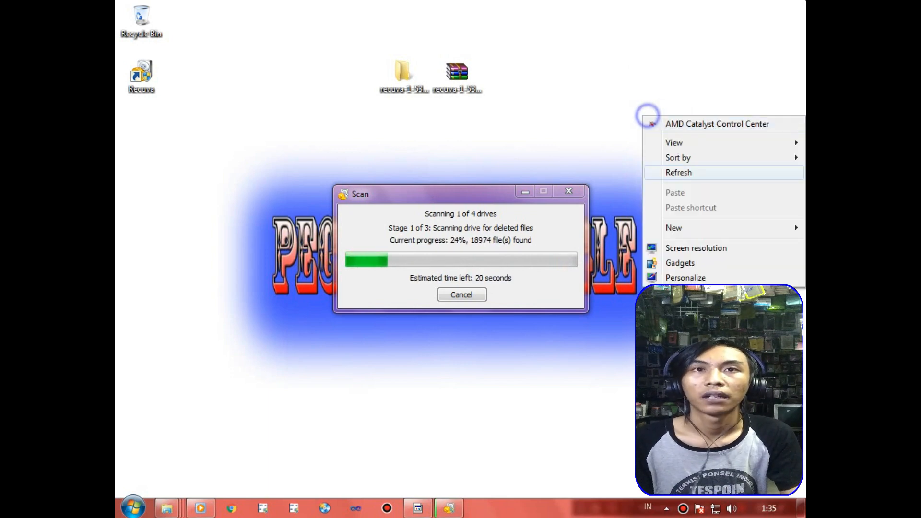
click(683, 172)
right_click(619, 115)
click(658, 170)
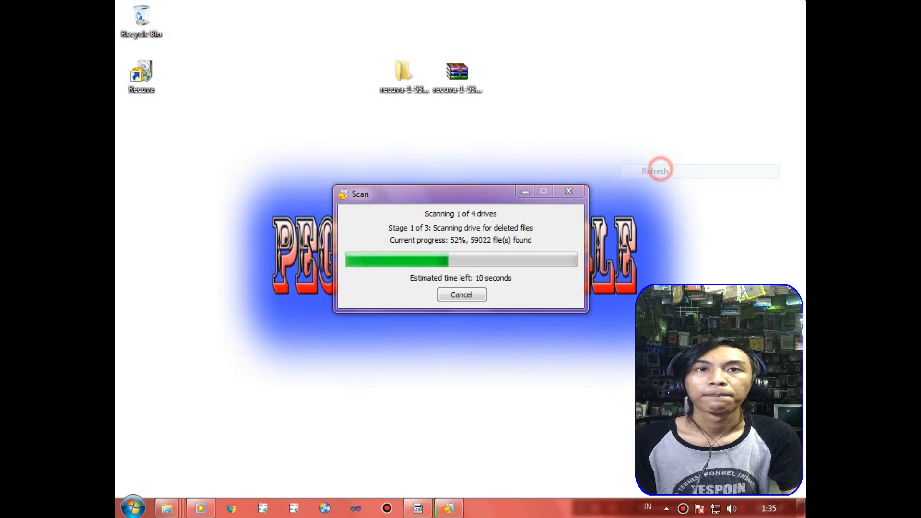
right_click(693, 117)
click(699, 172)
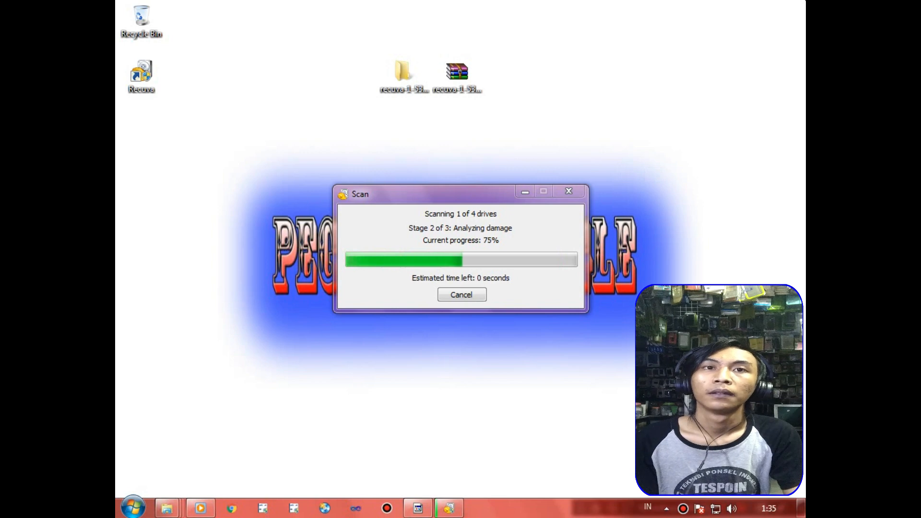
right_click(671, 136)
click(699, 191)
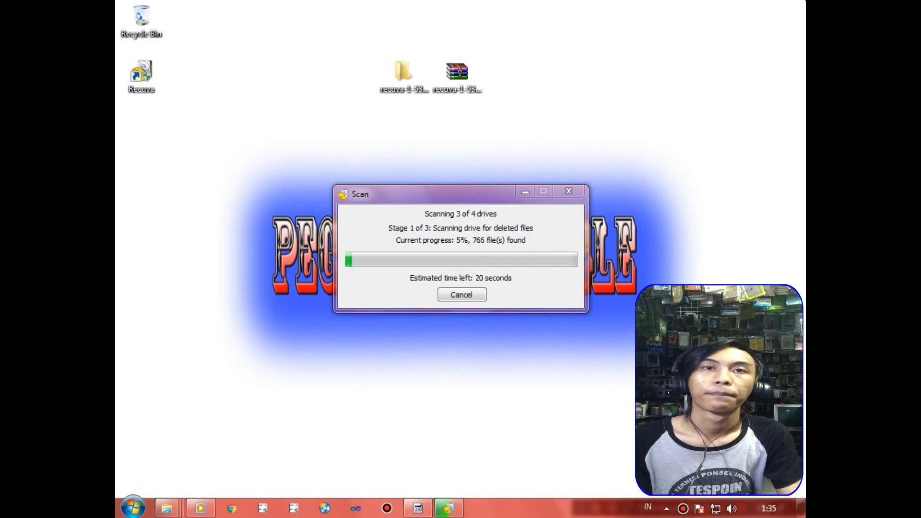
right_click(681, 60)
click(687, 126)
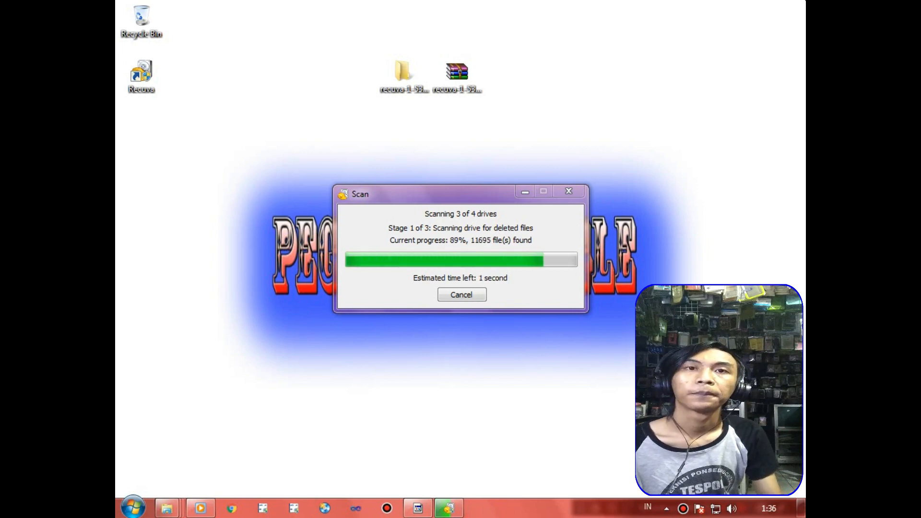
right_click(692, 130)
click(707, 186)
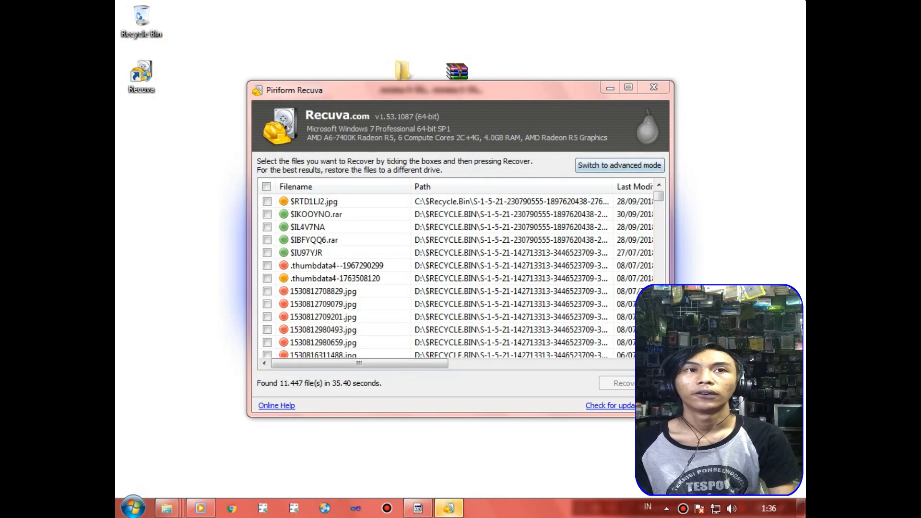
Switch the scan results to advanced mode and replace the path filter with "mypr".
mouse_move(460, 90)
mouse_down()
mouse_move(469, 74)
mouse_move(466, 91)
mouse_move(486, 85)
mouse_move(453, 9)
mouse_move(460, 79)
mouse_move(487, 84)
mouse_move(460, 94)
mouse_move(463, 103)
mouse_up()
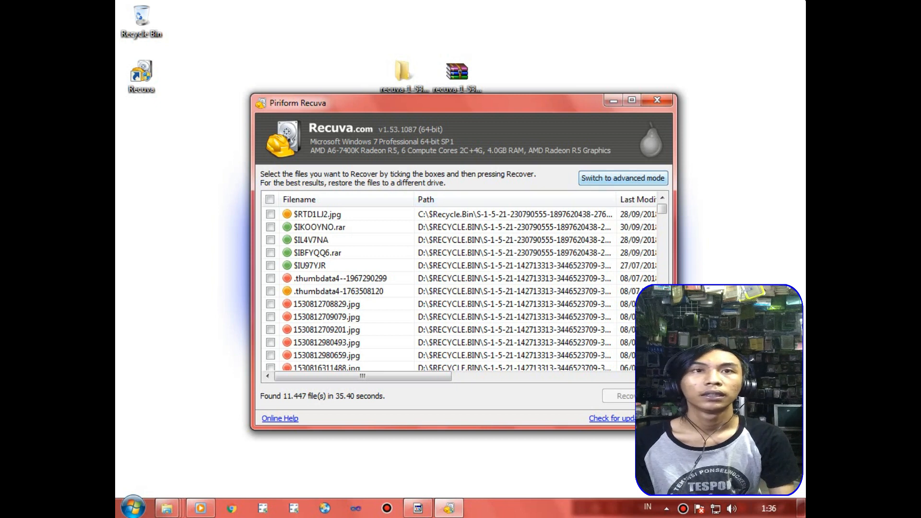
click(624, 178)
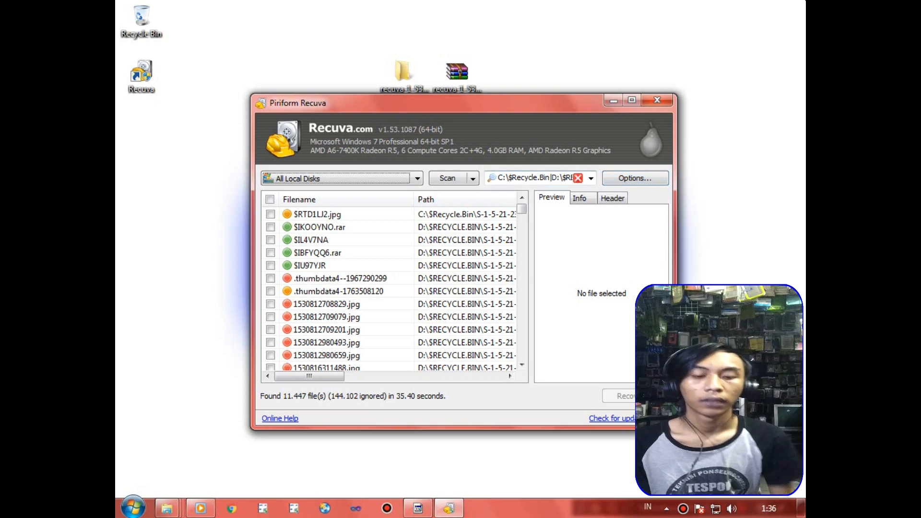
click(535, 178)
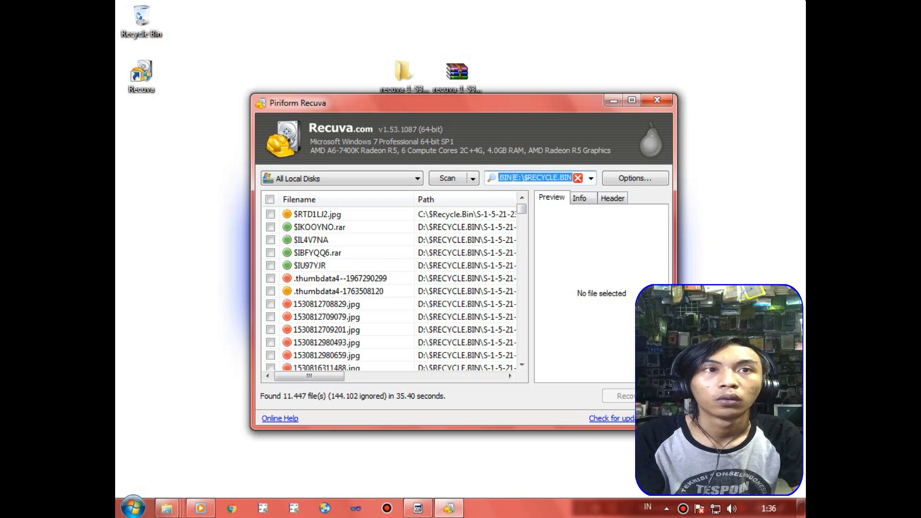
text(mypr)
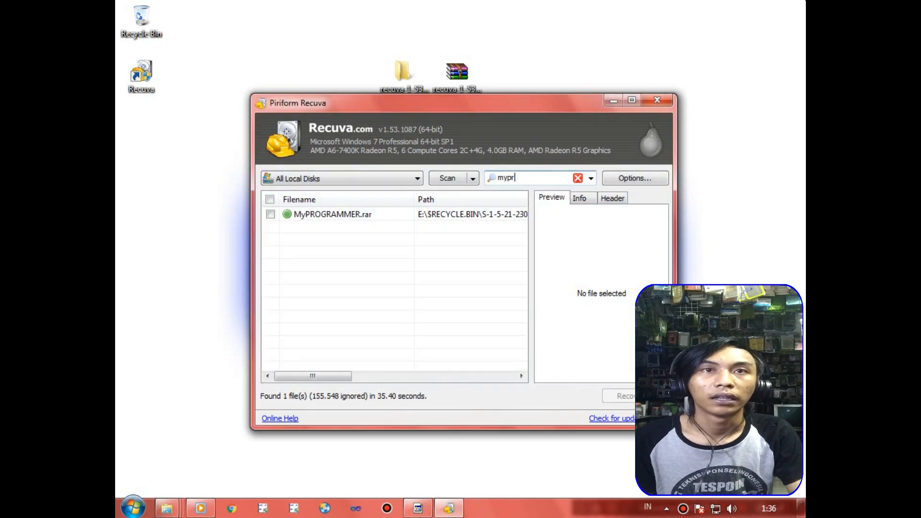
Mark MyPROGRAMMER.rar in the scan results and start its recovery.
click(333, 214)
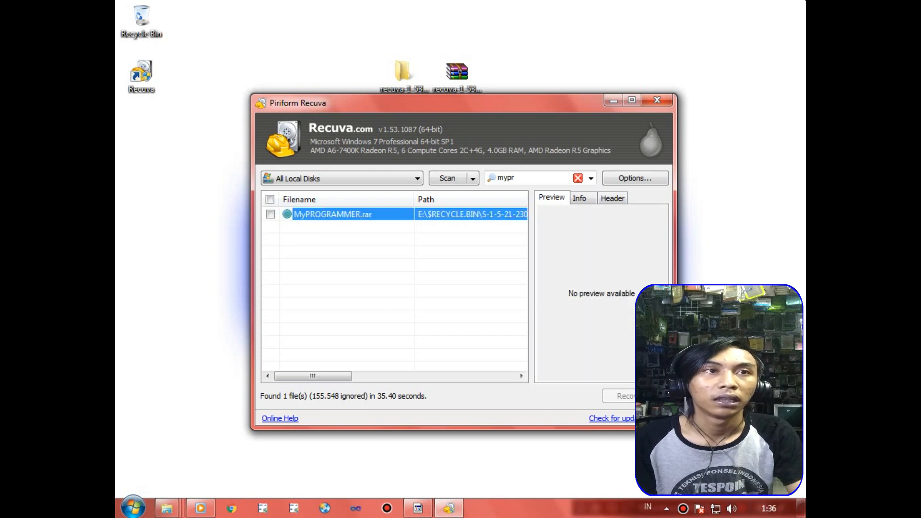
click(346, 259)
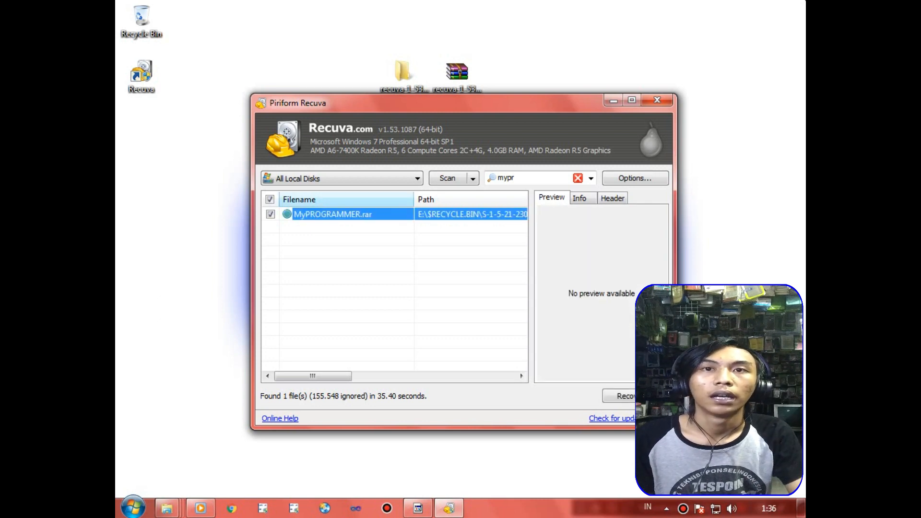
click(619, 396)
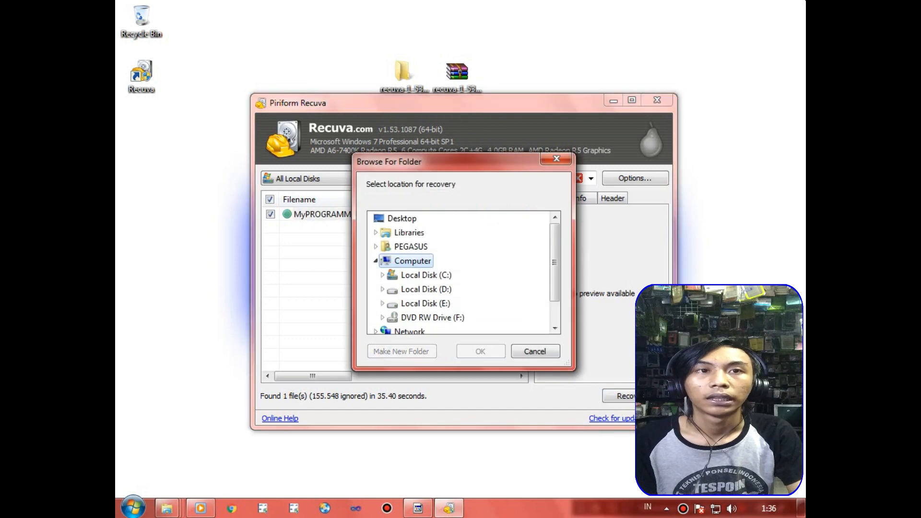
Choose Local Disk (E:) as the recovery location, accept restoring to the same drive, and dismiss the completion summary.
drag(554, 262, 555, 281)
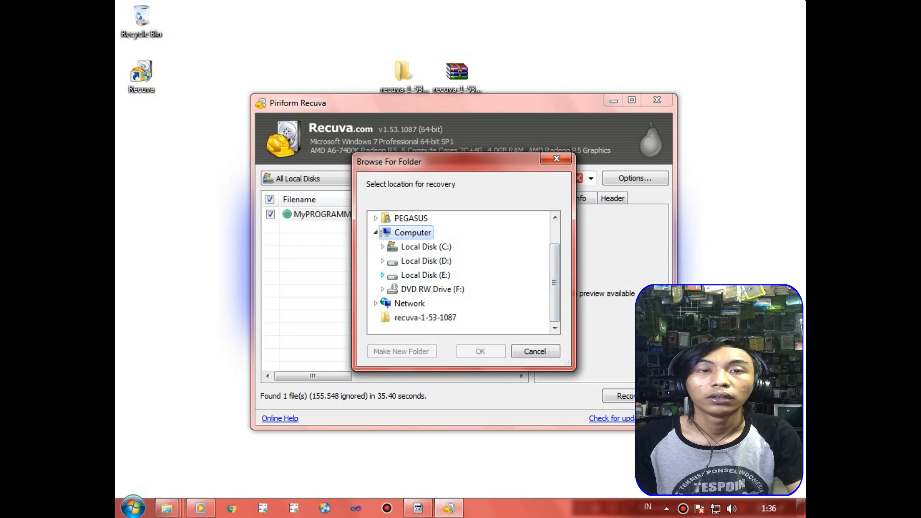
click(382, 275)
drag(555, 275, 555, 282)
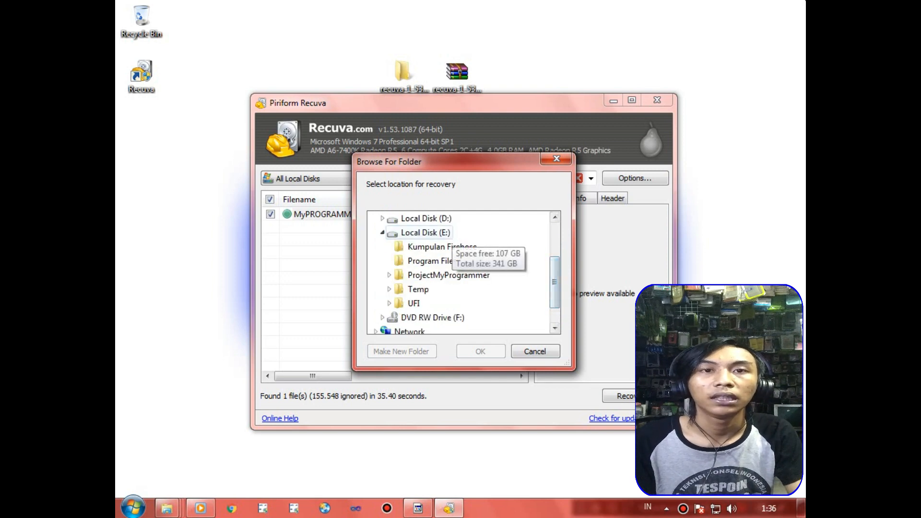
click(445, 234)
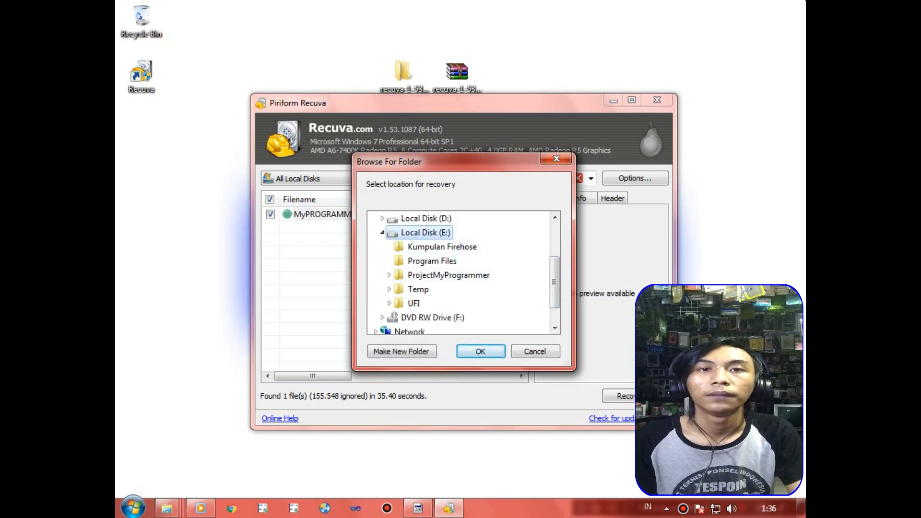
click(480, 351)
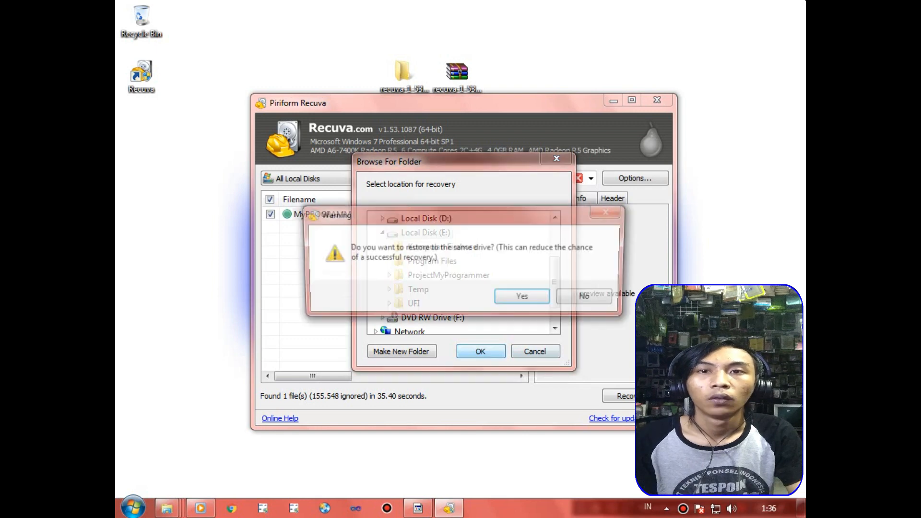
click(525, 298)
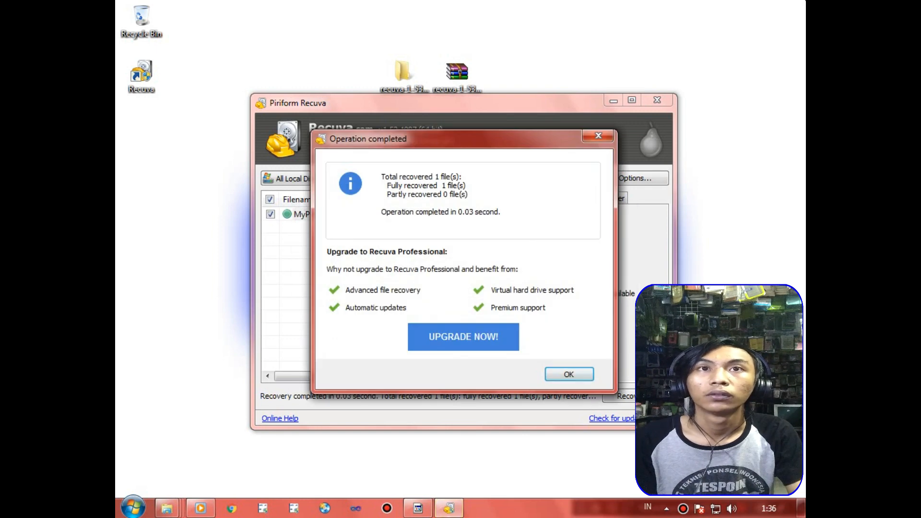
click(570, 374)
right_click(644, 22)
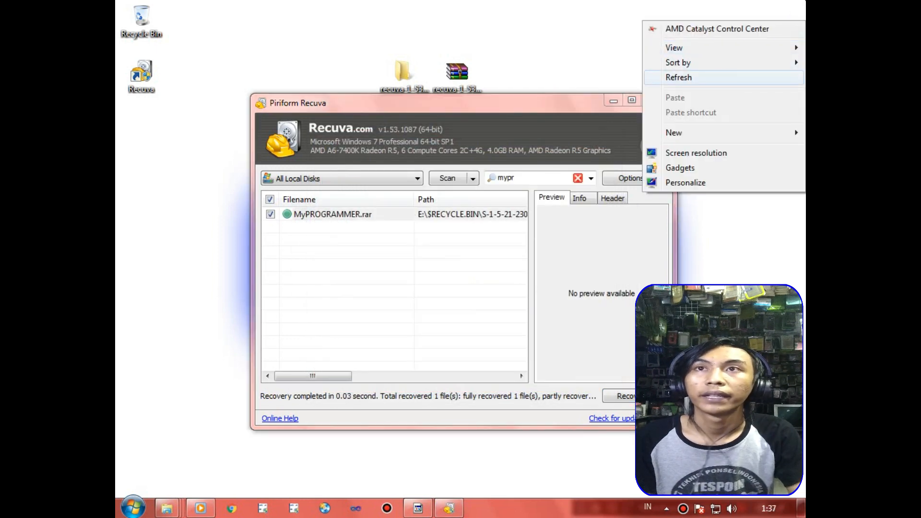
click(718, 77)
drag(548, 101, 541, 72)
right_click(804, 1)
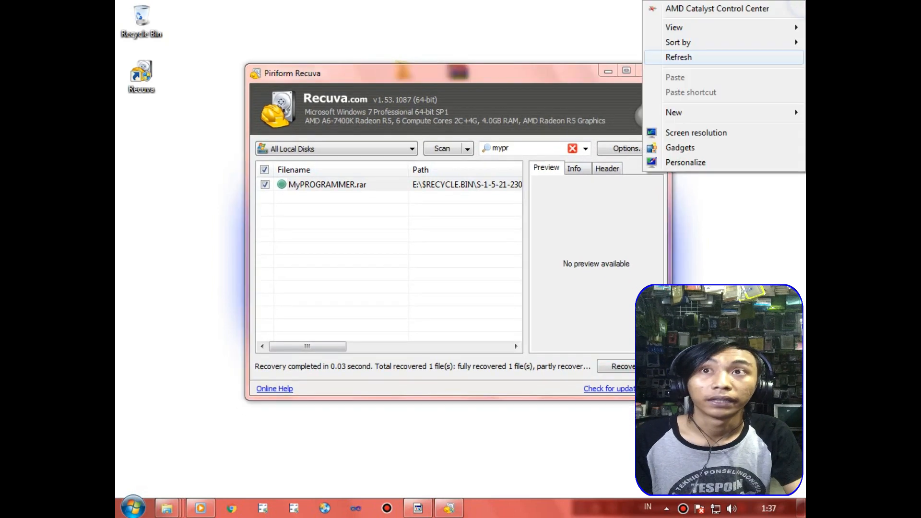
click(679, 57)
right_click(804, 1)
click(690, 57)
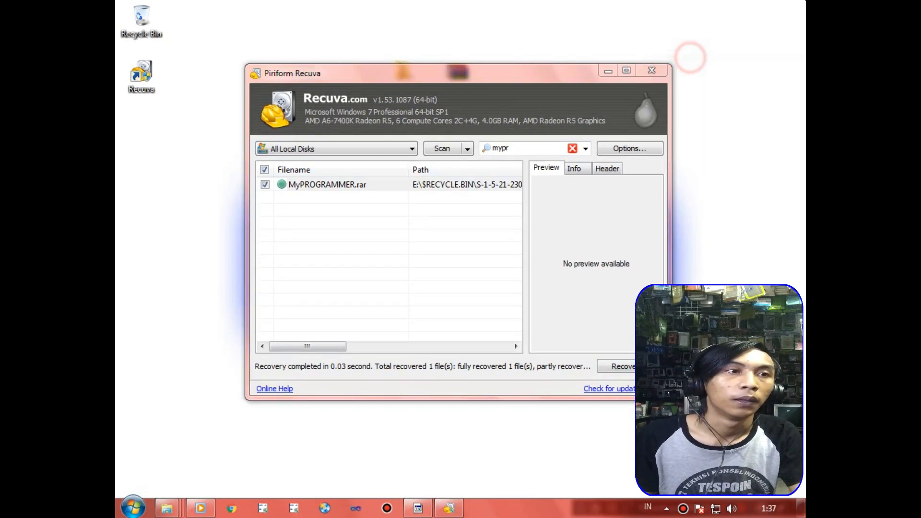
right_click(804, 2)
click(691, 57)
Switch to the Local Disk (E:) folder window and check the recovered MyPROGRAMMER archive there.
mouse_move(169, 506)
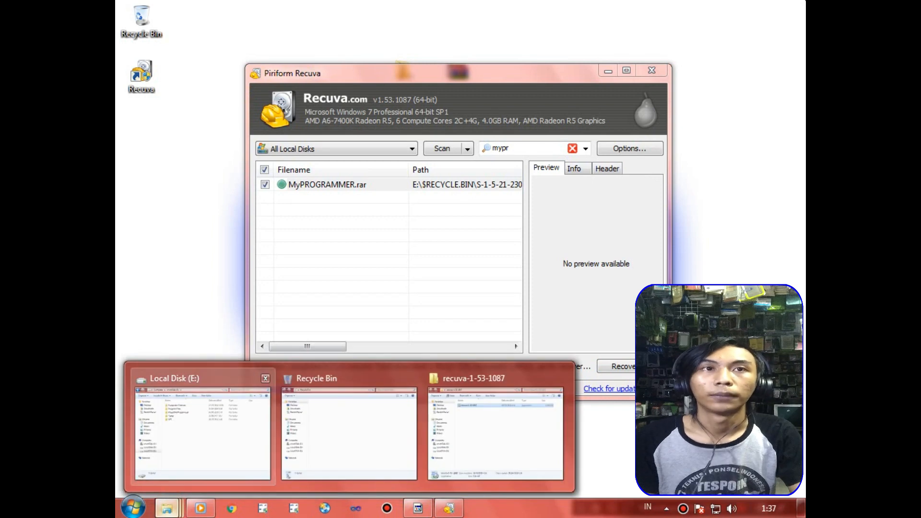
click(222, 406)
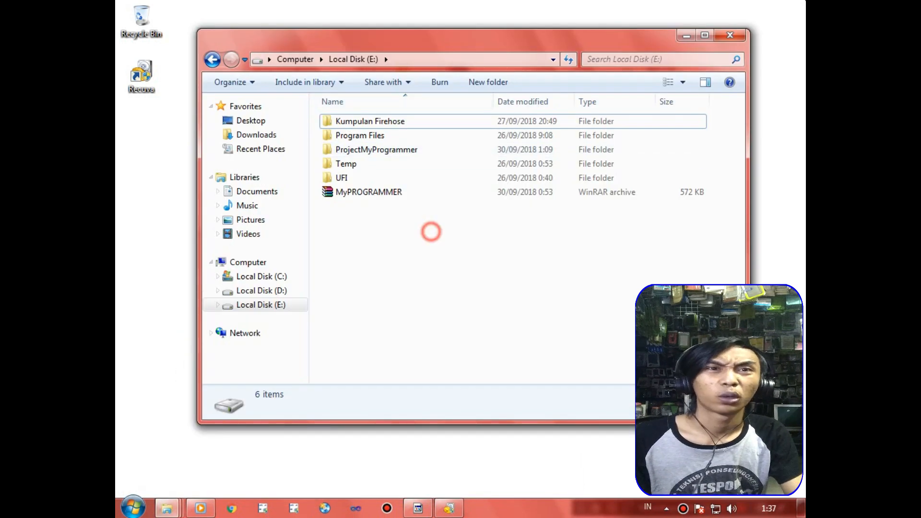
click(366, 191)
right_click(367, 191)
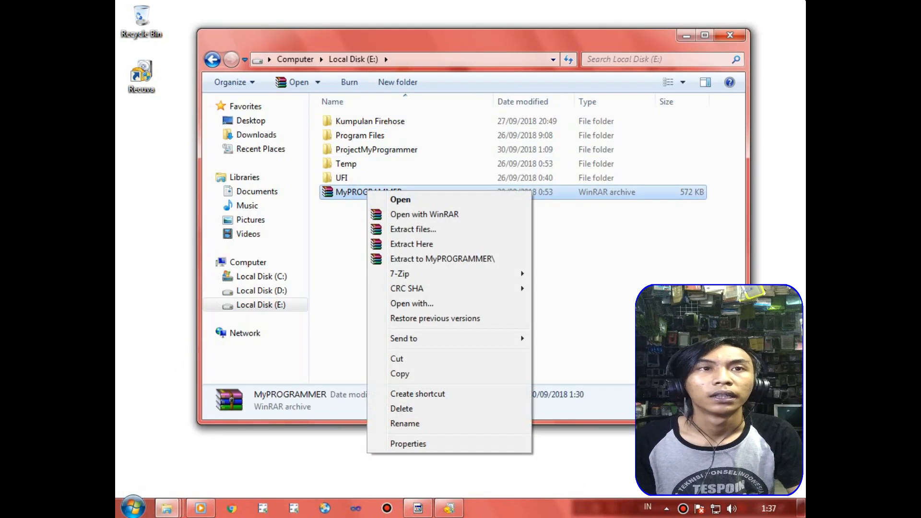
click(360, 226)
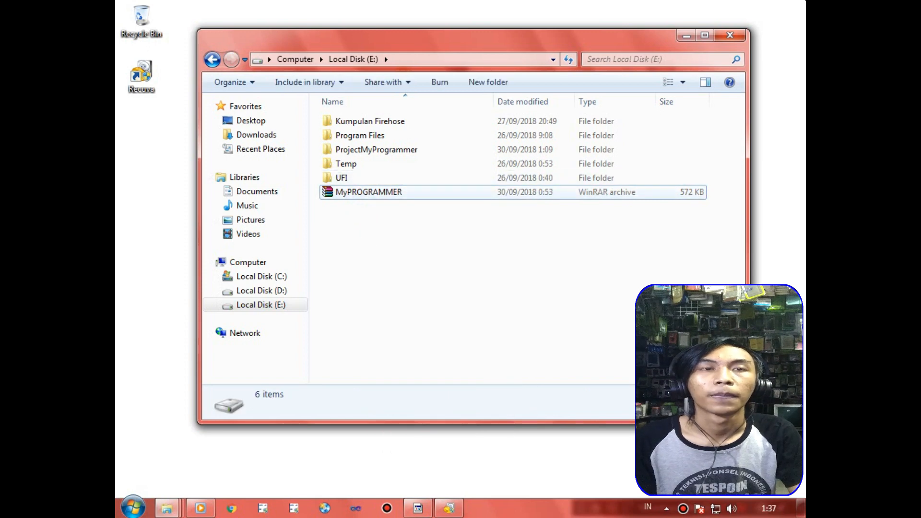
right_click(355, 191)
click(335, 208)
click(341, 194)
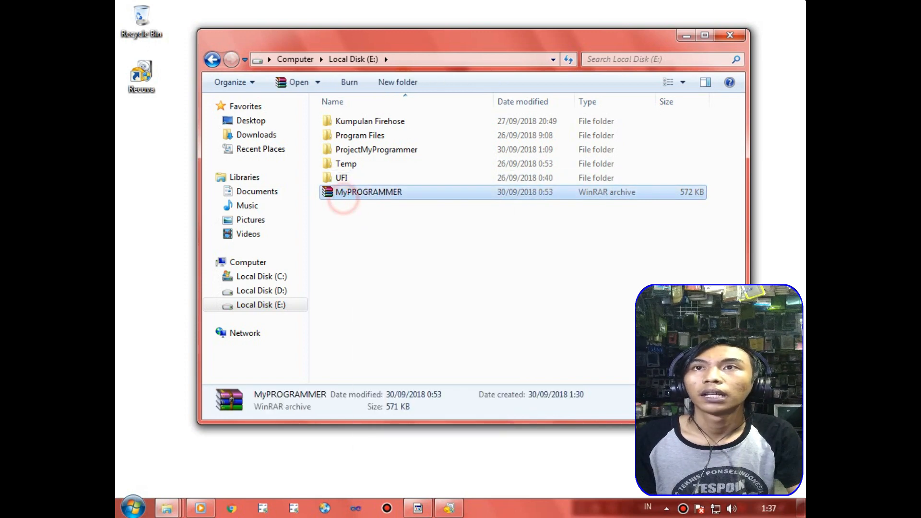
right_click(350, 217)
click(390, 288)
right_click(672, 2)
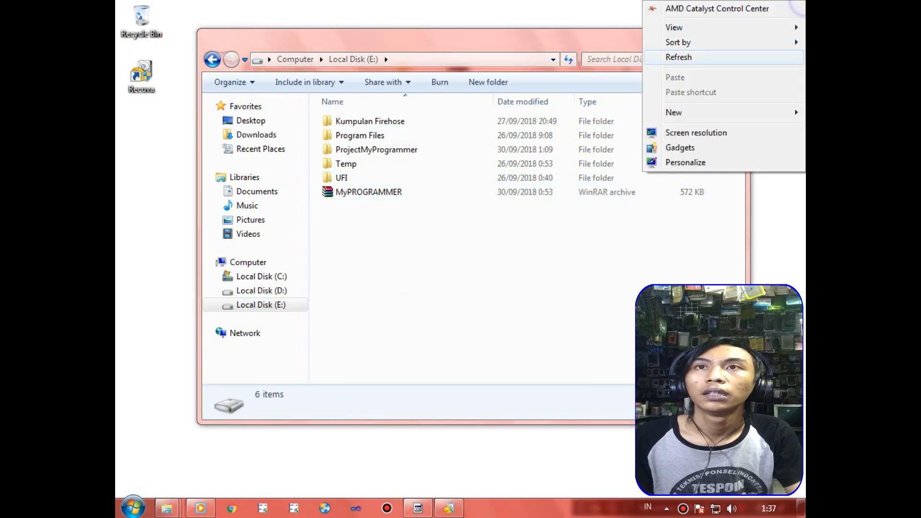
click(712, 57)
right_click(792, 2)
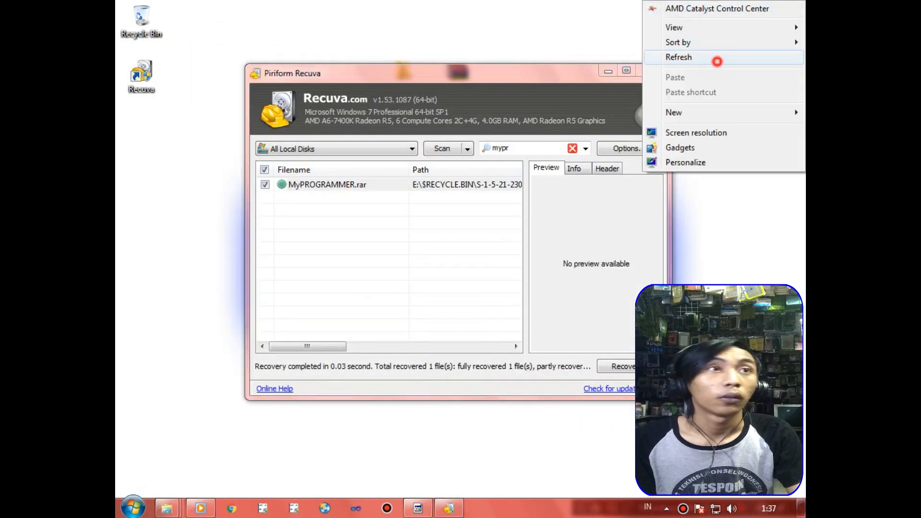
click(718, 58)
right_click(797, 3)
click(719, 57)
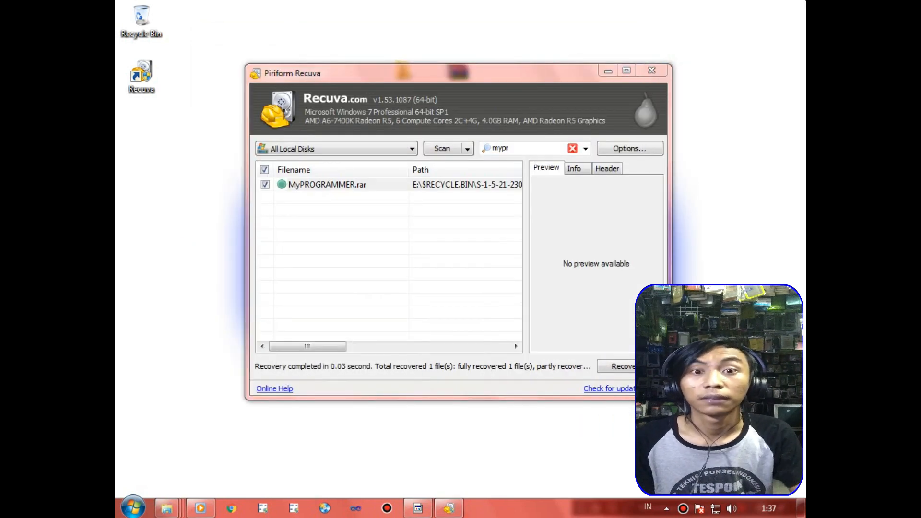
right_click(805, 4)
click(733, 58)
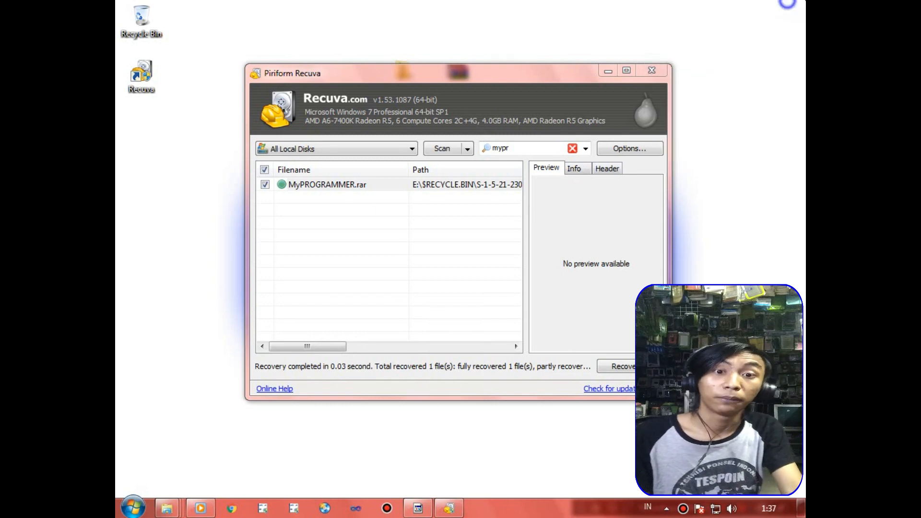
right_click(787, 3)
click(718, 55)
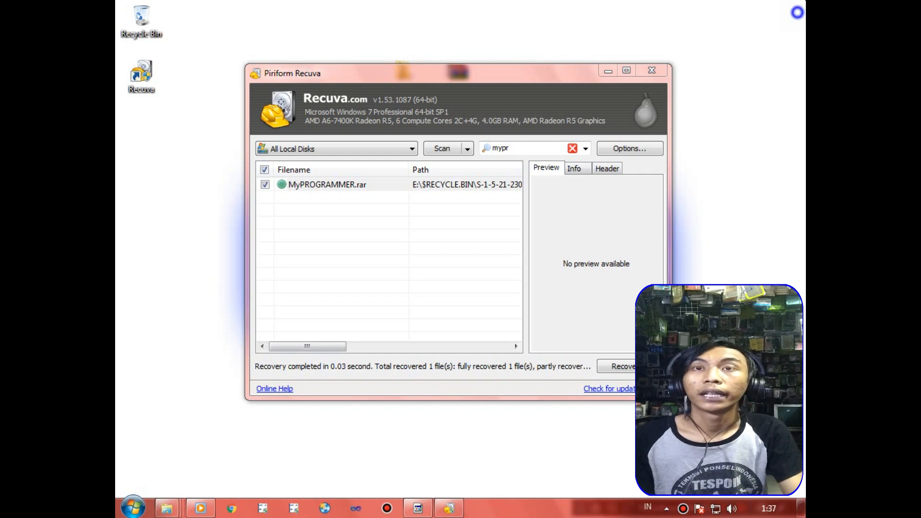
right_click(797, 12)
click(712, 67)
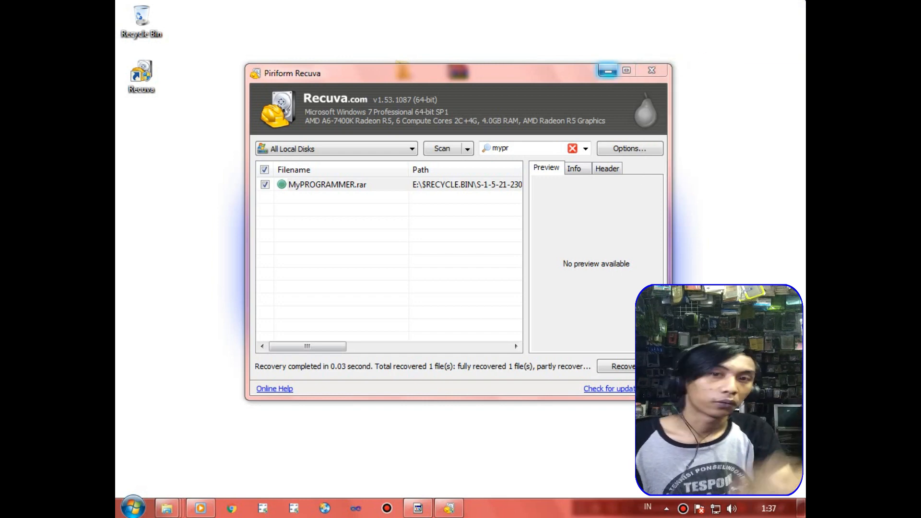
Minimize the Recuva window and refresh the empty desktop.
click(608, 71)
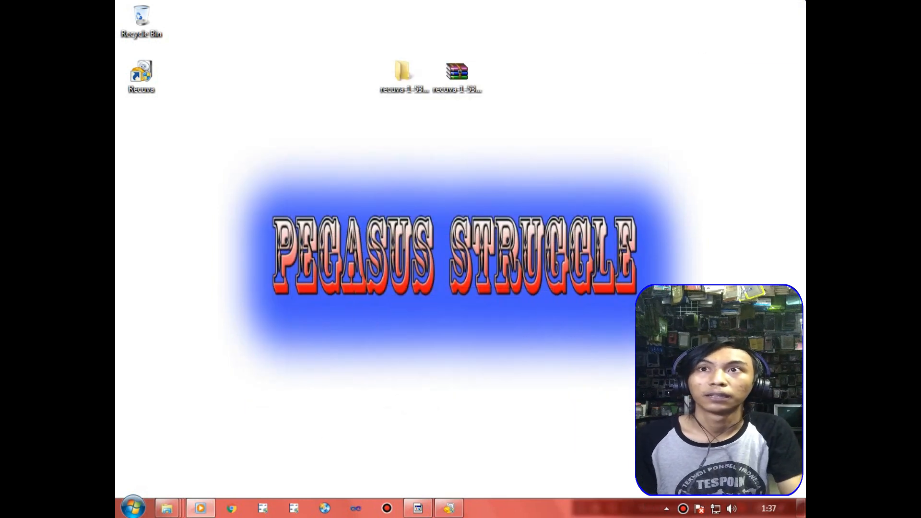
right_click(801, 2)
click(723, 54)
right_click(797, 6)
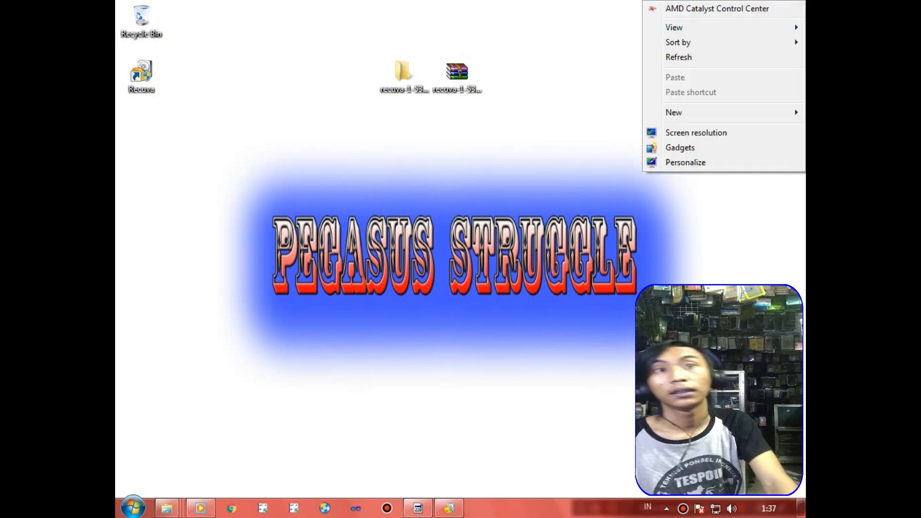
click(707, 60)
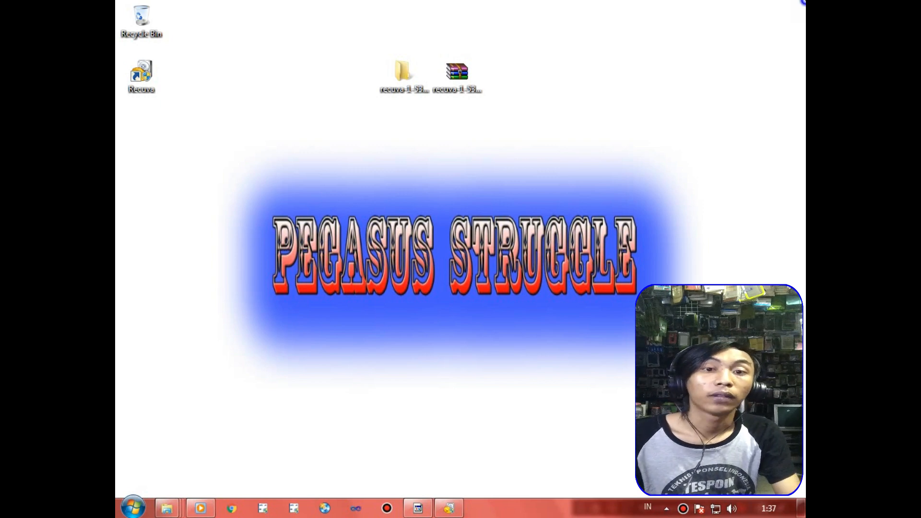
right_click(802, 2)
click(732, 55)
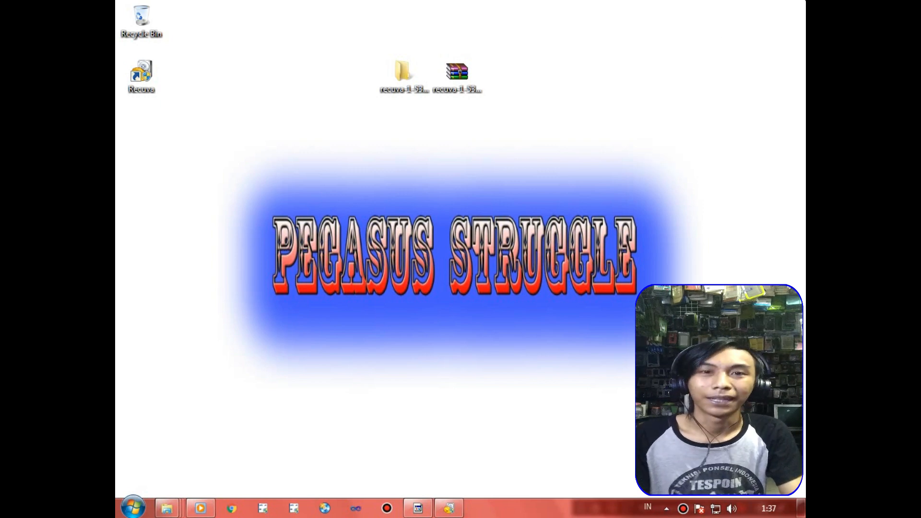